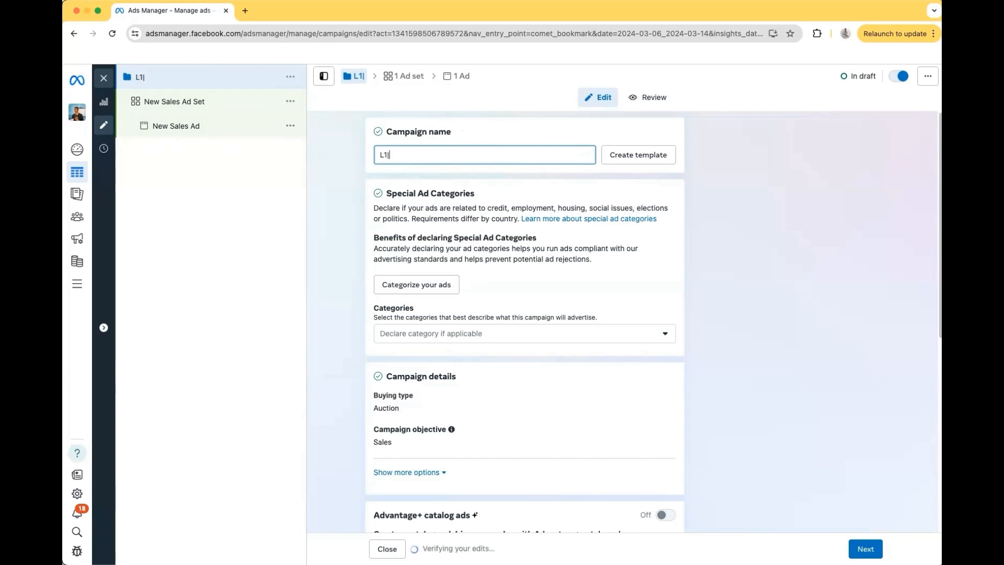
Complete the campaign name as "L1| Course Sales| Sales".
text(Cou)
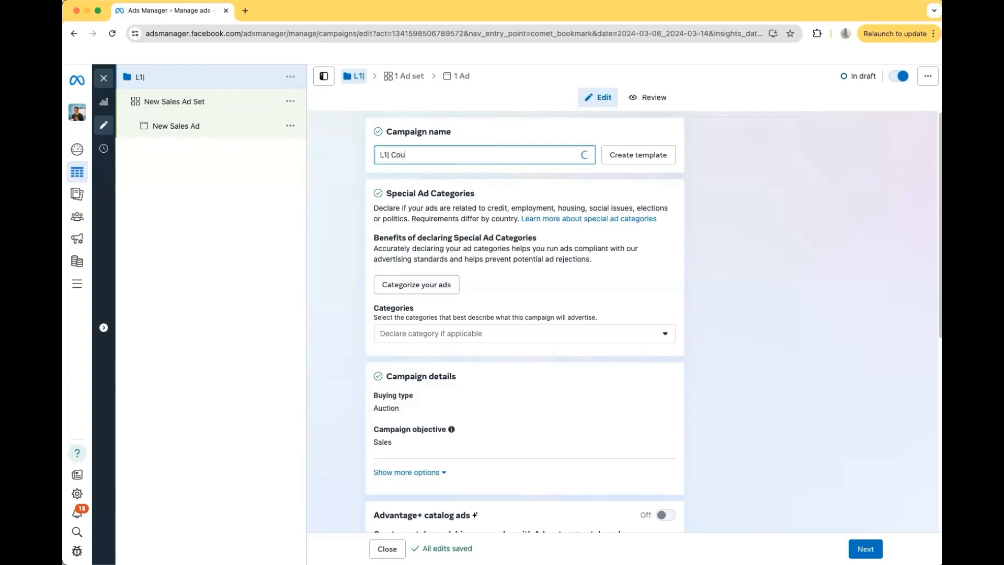
text(rse Sa)
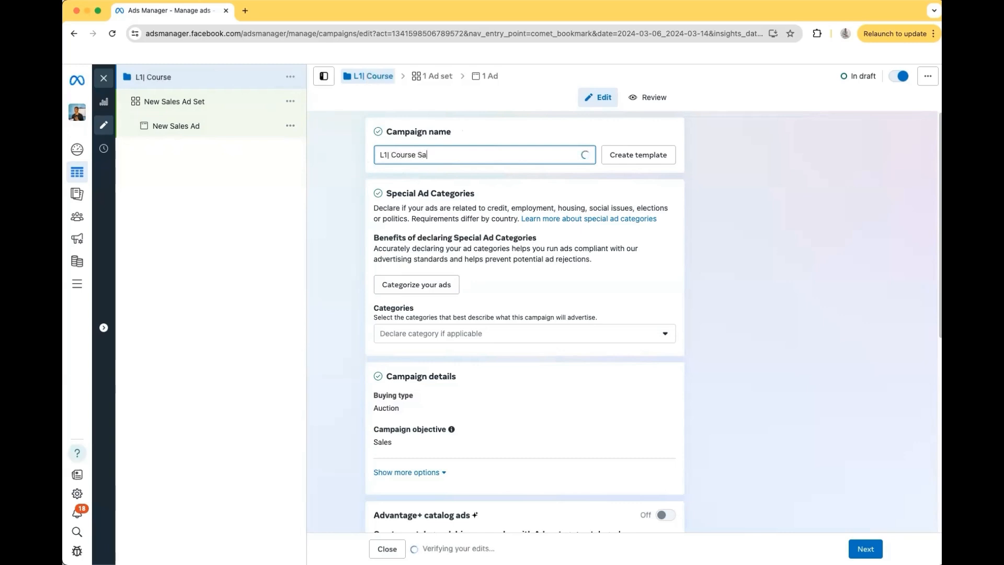
text(les| Sales)
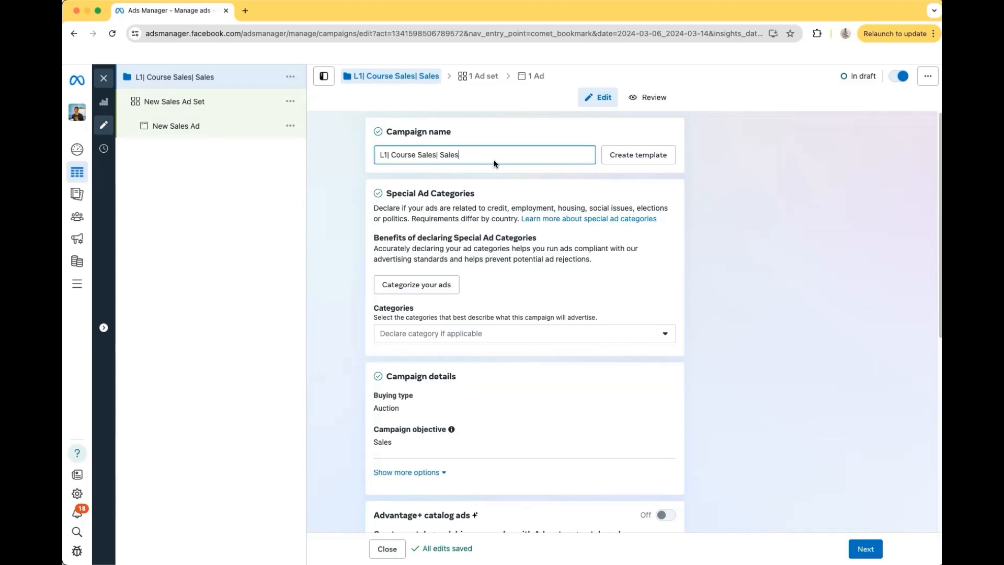
Continue from the campaign settings to the ad set level and clear the ad set's default name.
scroll(500, 170, down, 2)
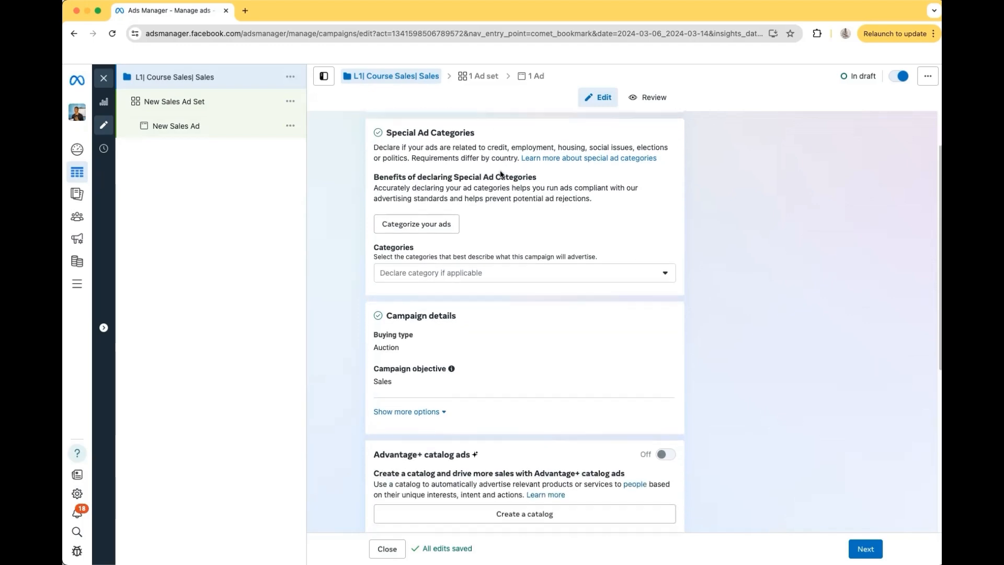
scroll(498, 172, up, 2)
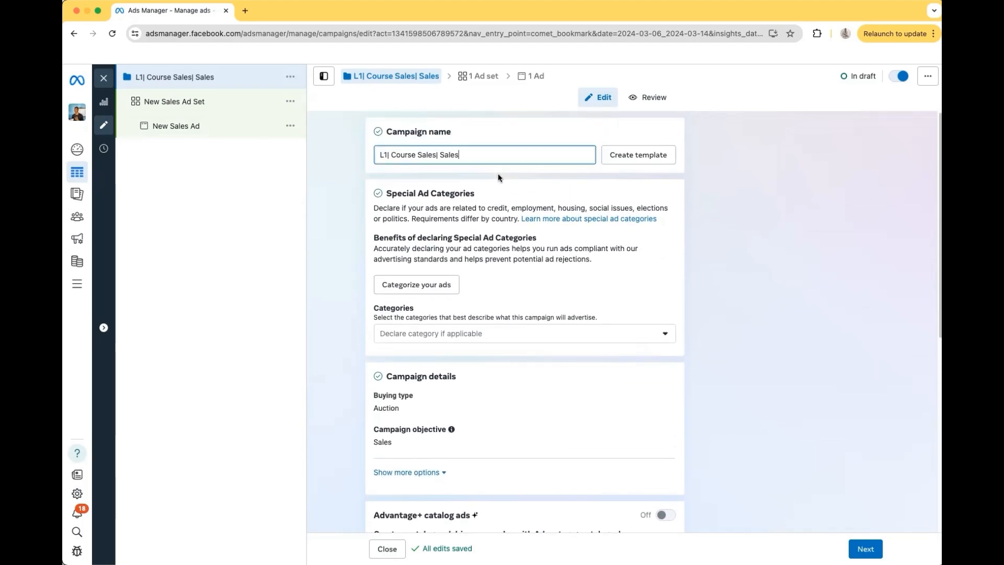
scroll(498, 174, down, 6)
scroll(498, 174, down, 1)
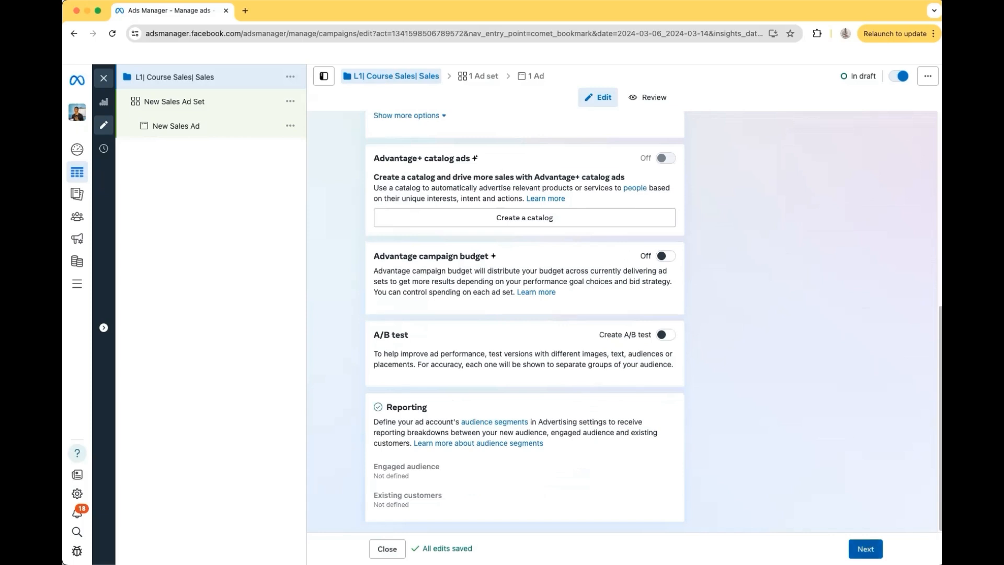
click(865, 548)
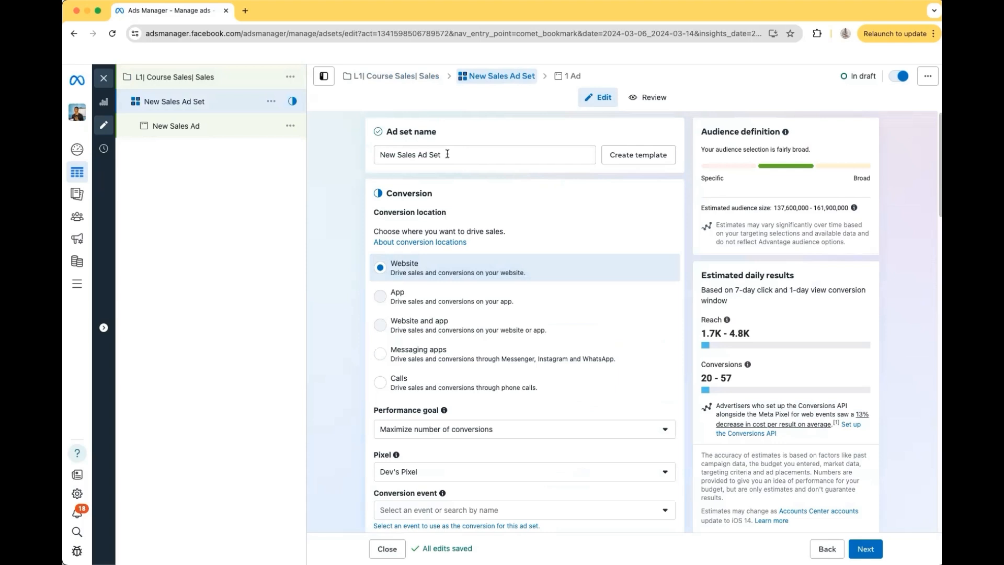
drag(448, 154, 373, 148)
key(BackSpace)
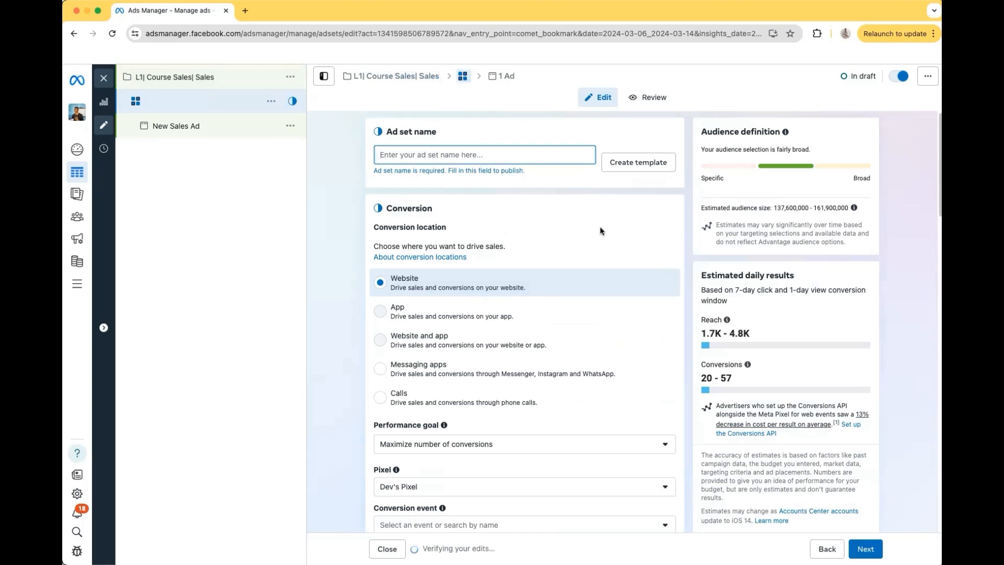
Examine the ad set's conversion location, performance goal, pixel and conversion event settings.
scroll(521, 198, down, 2)
scroll(521, 199, down, 1)
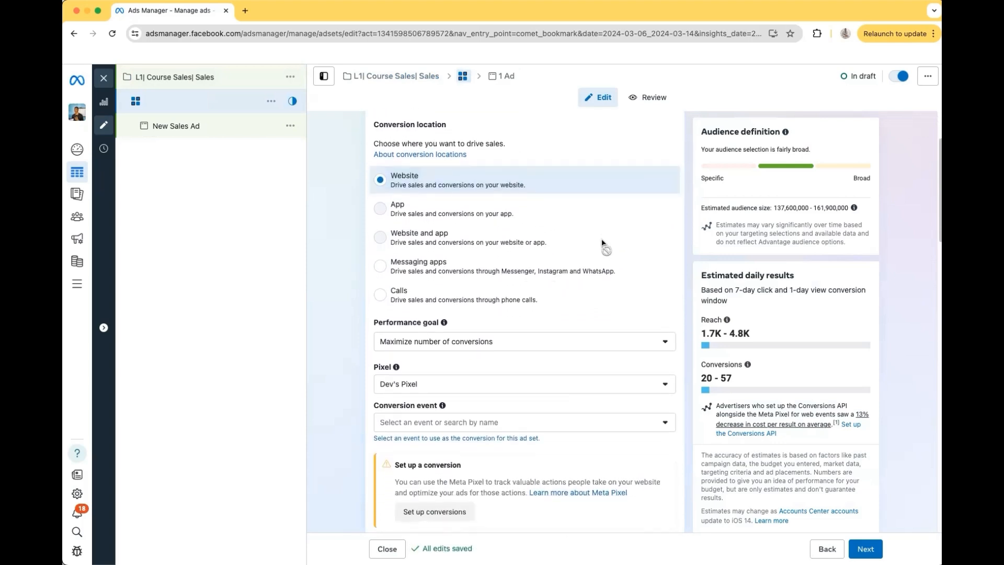
scroll(601, 244, down, 2)
scroll(601, 244, down, 1)
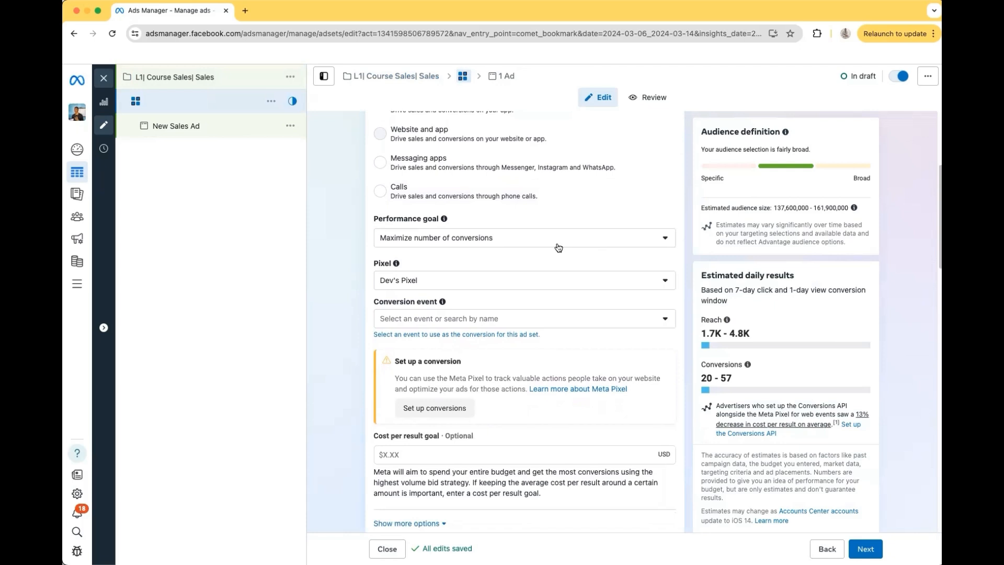
scroll(582, 253, down, 1)
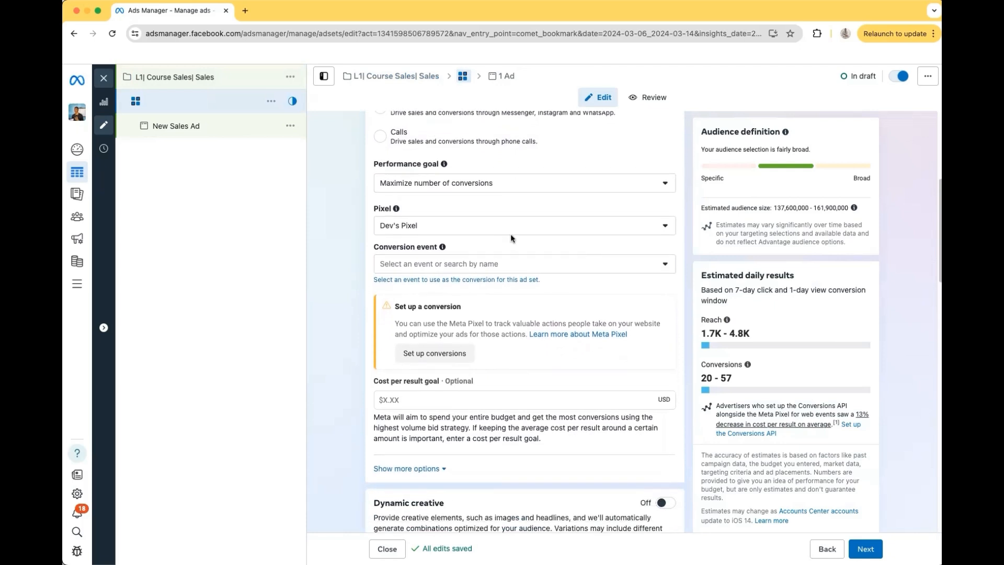
scroll(461, 243, down, 1)
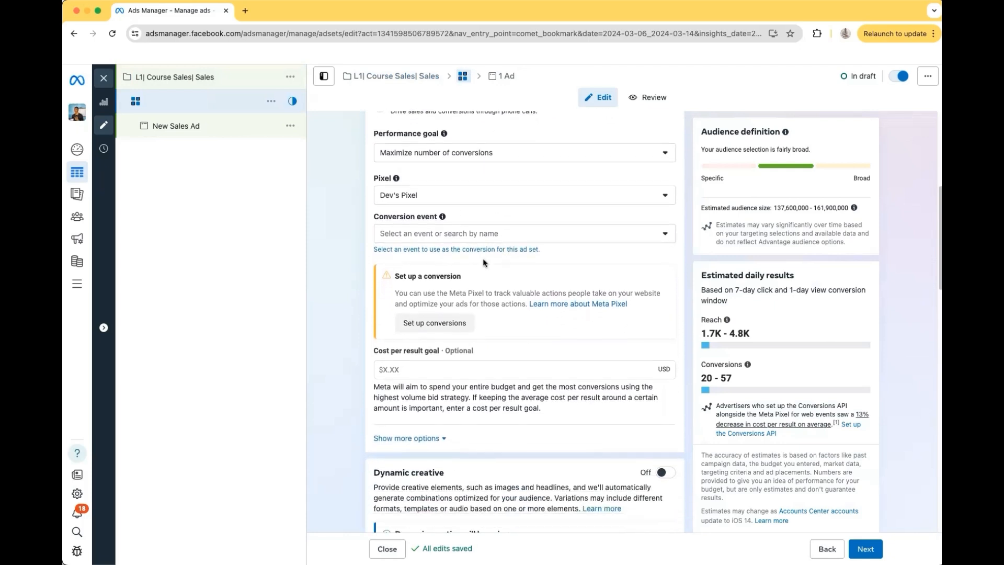
click(459, 232)
click(348, 282)
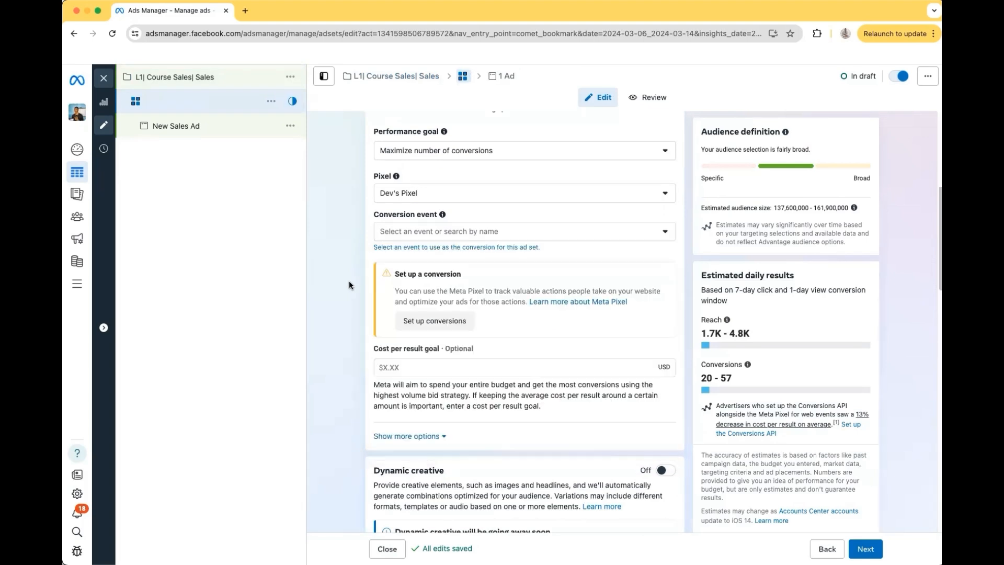
Review the ad set's cost per result goal, dynamic creative, and budget and schedule settings.
scroll(524, 287, down, 1)
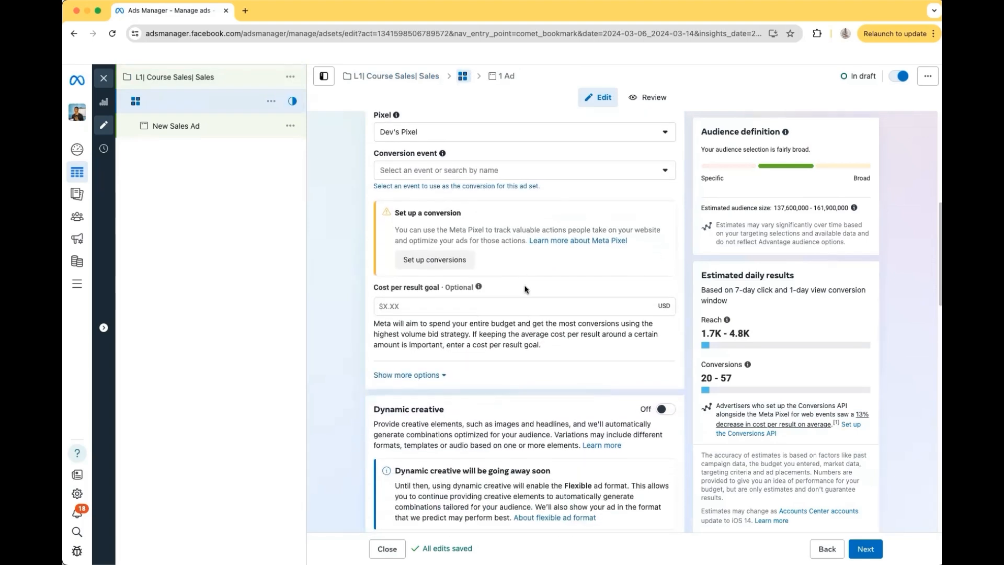
scroll(525, 289, down, 1)
scroll(525, 289, down, 2)
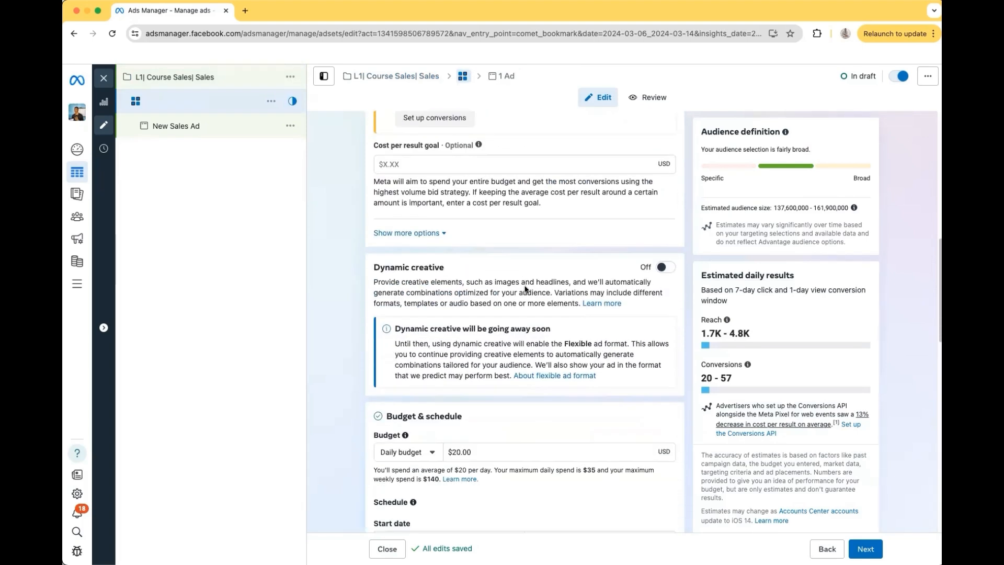
scroll(525, 287, down, 3)
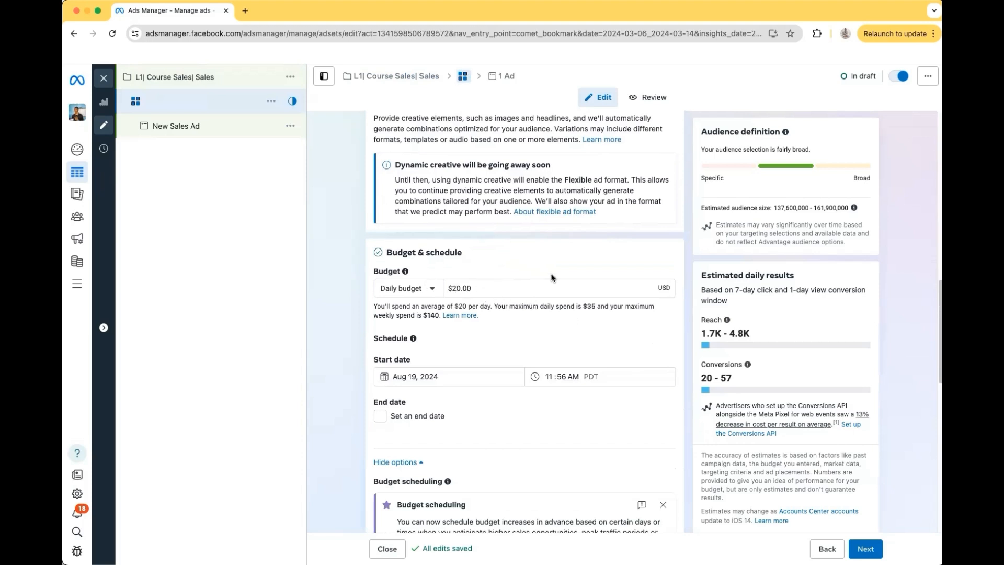
scroll(552, 278, down, 1)
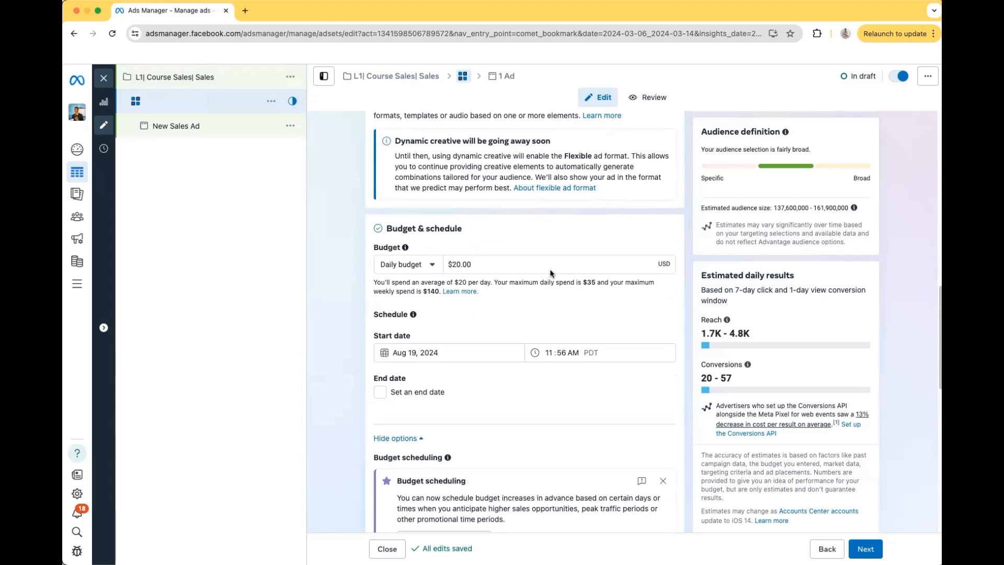
scroll(550, 273, down, 5)
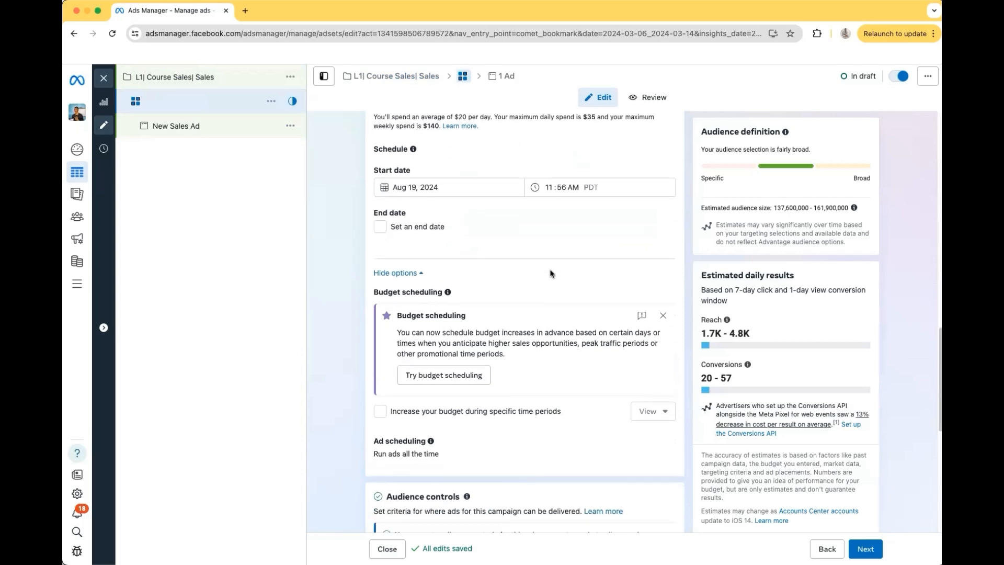
scroll(550, 273, down, 8)
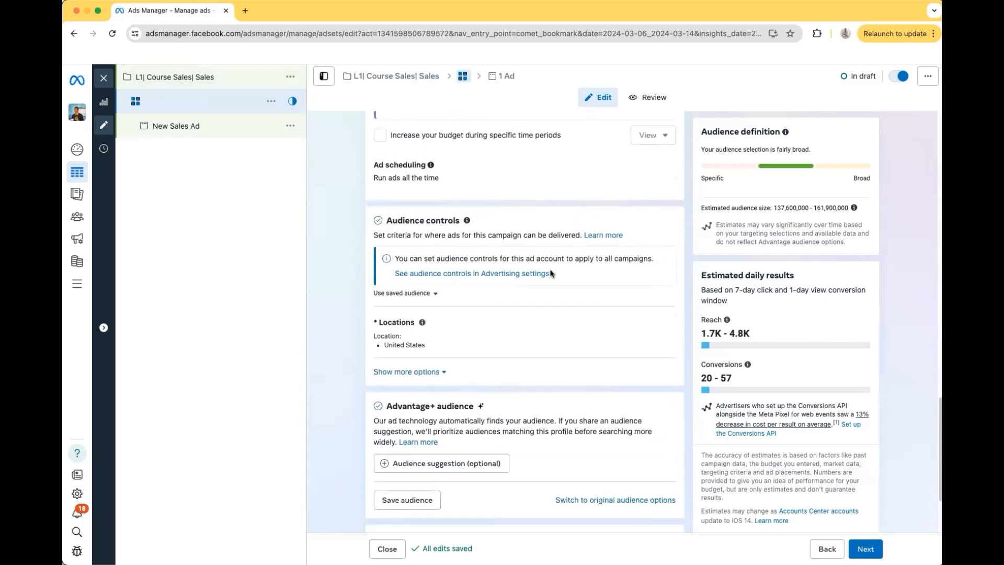
Switch the ad set from Advantage+ audience to the original audience options.
scroll(550, 273, down, 2)
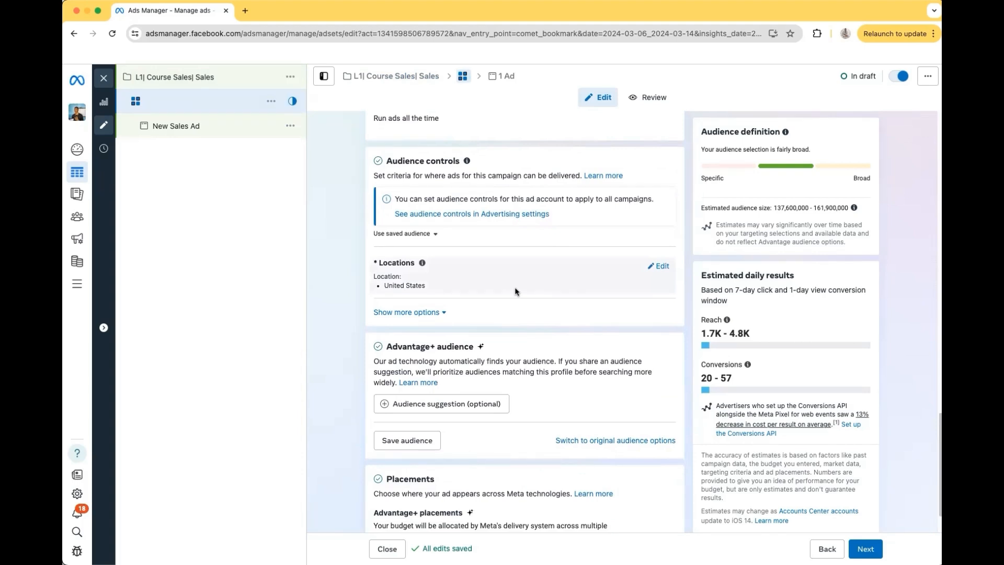
scroll(515, 291, down, 1)
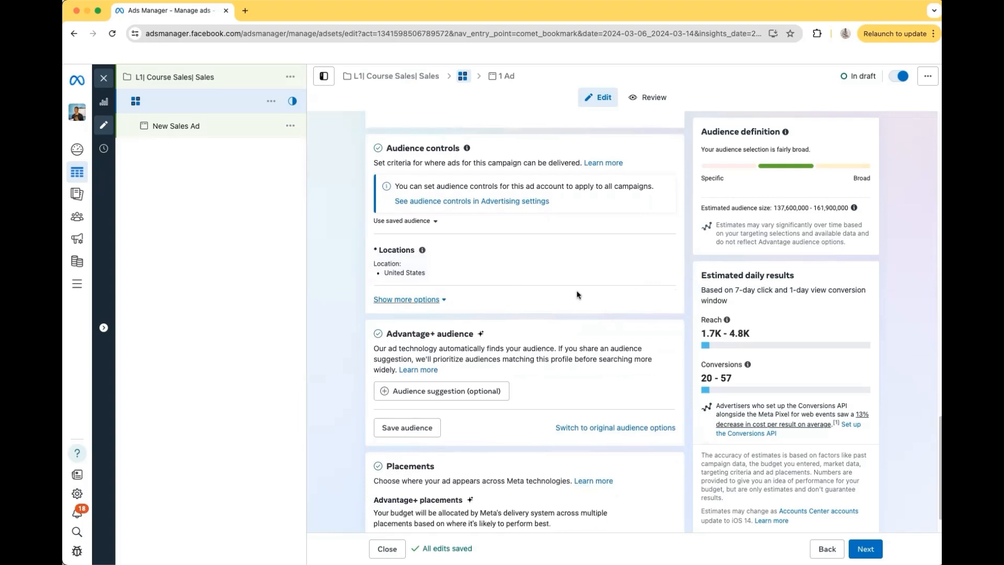
scroll(577, 289, down, 3)
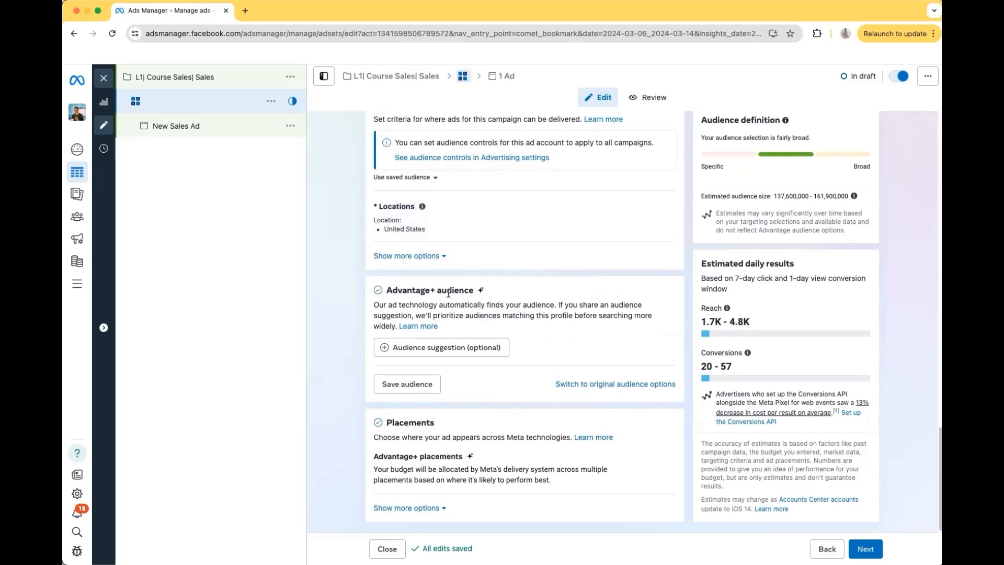
click(581, 387)
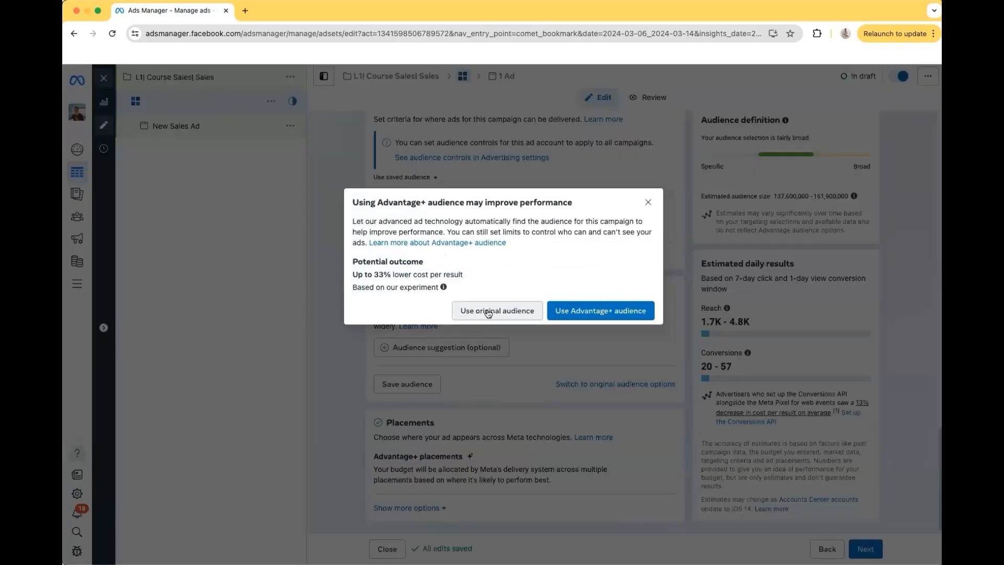
click(488, 311)
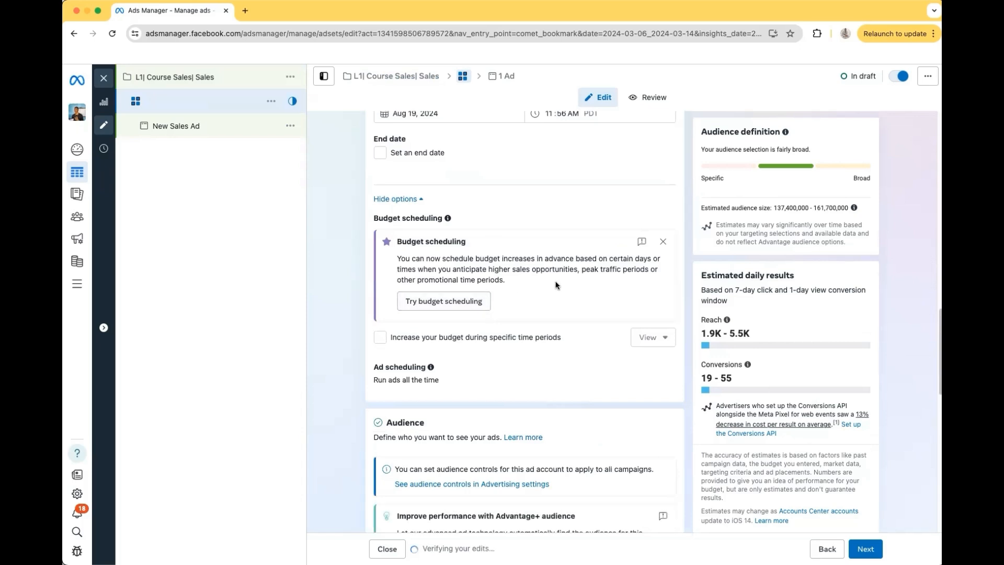
Add the interest "Business (business & finance)" to the ad set's detailed targeting.
scroll(554, 283, down, 4)
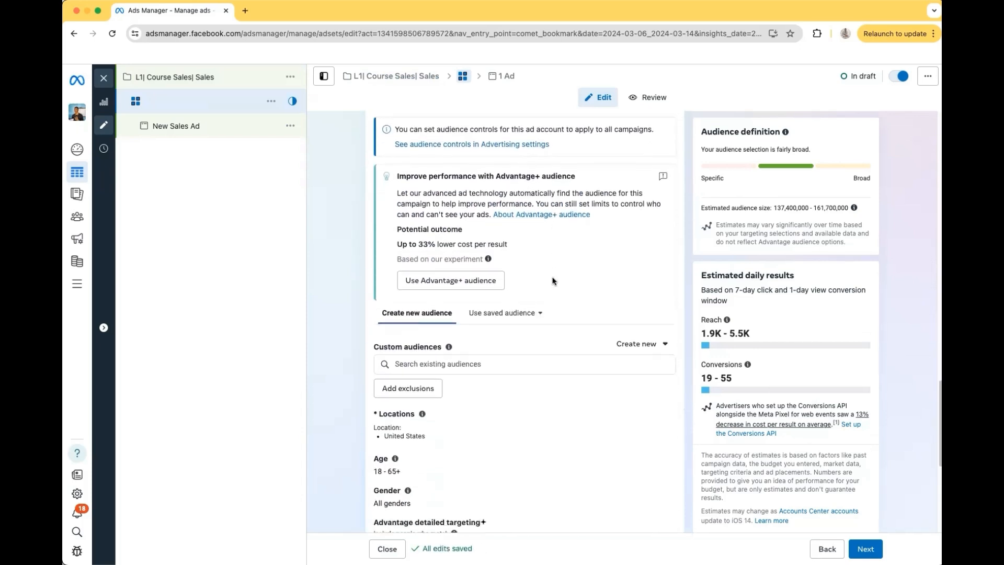
scroll(552, 281, down, 3)
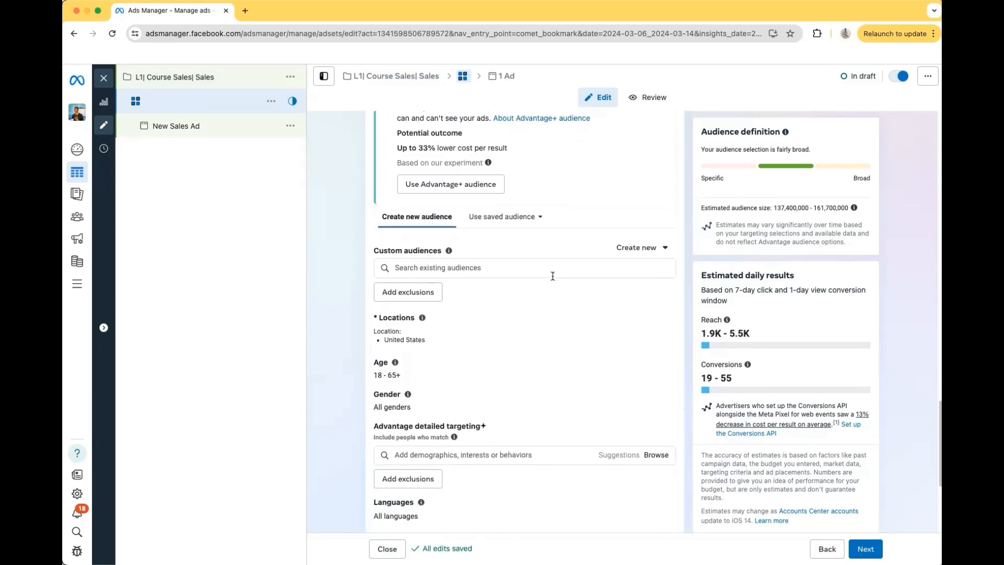
scroll(553, 277, down, 2)
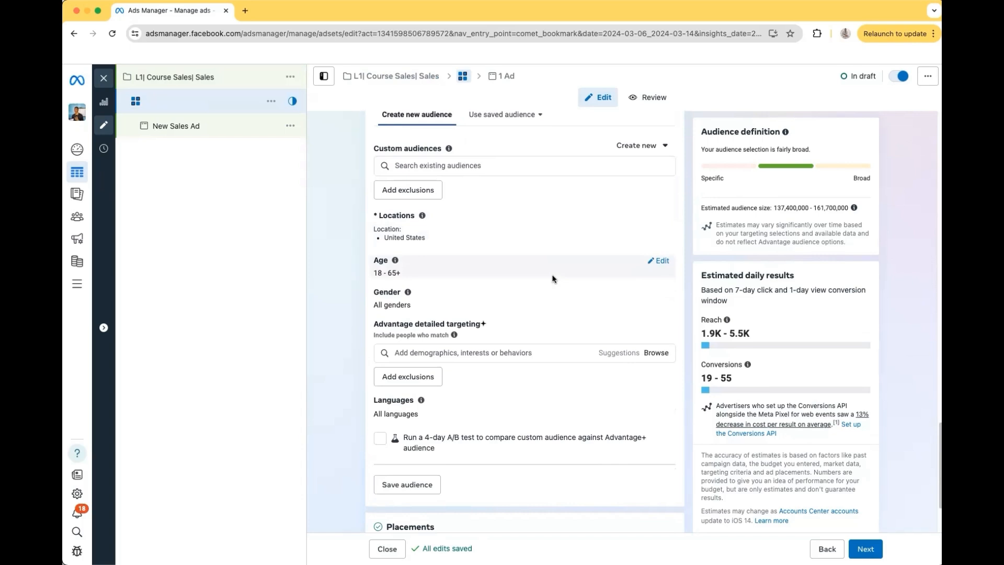
click(432, 356)
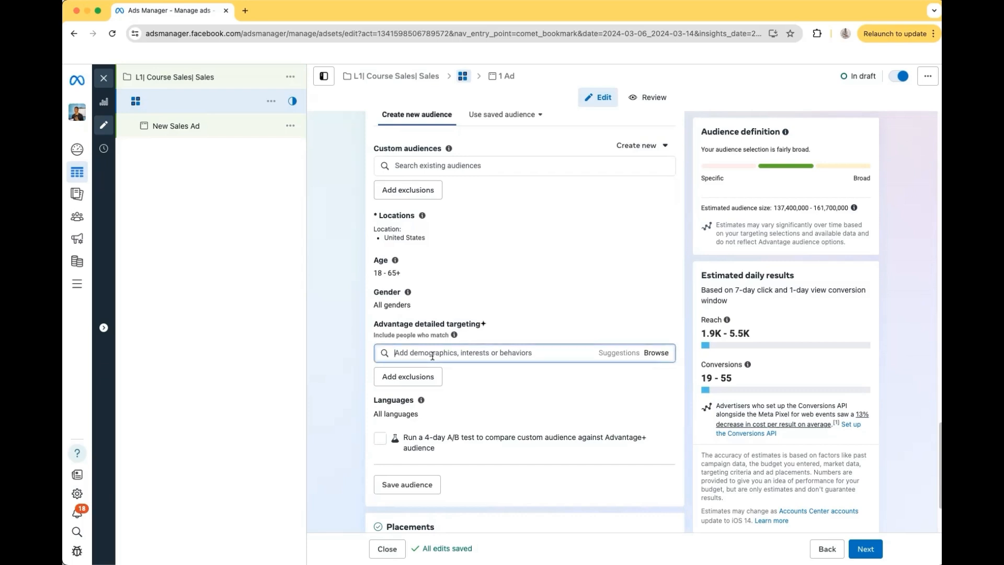
text(bus)
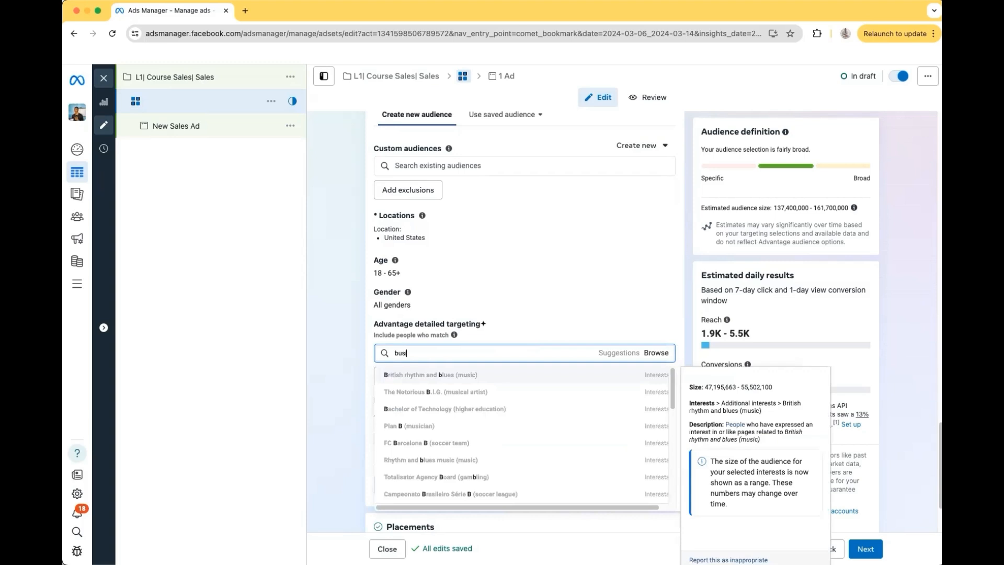
text(iness)
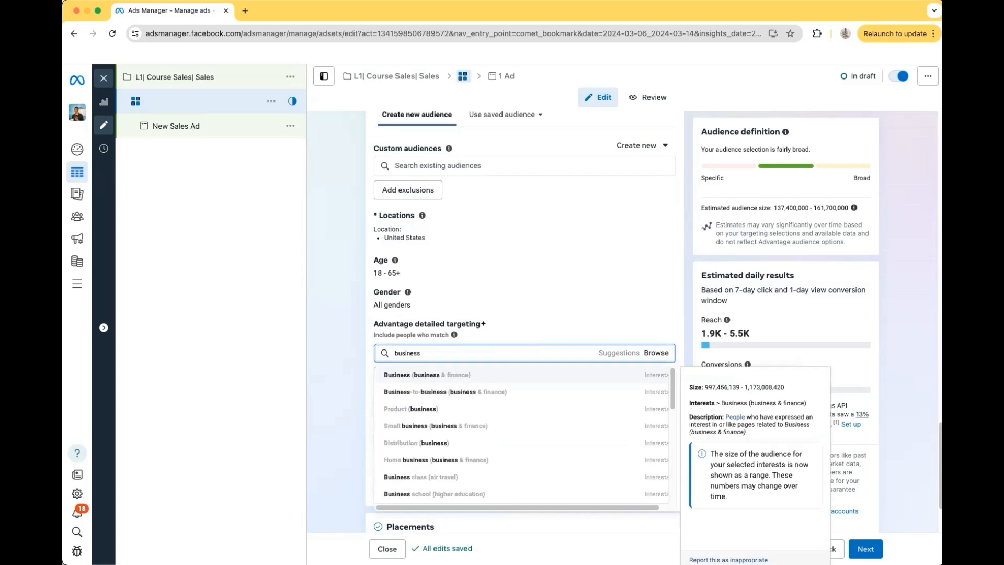
click(434, 382)
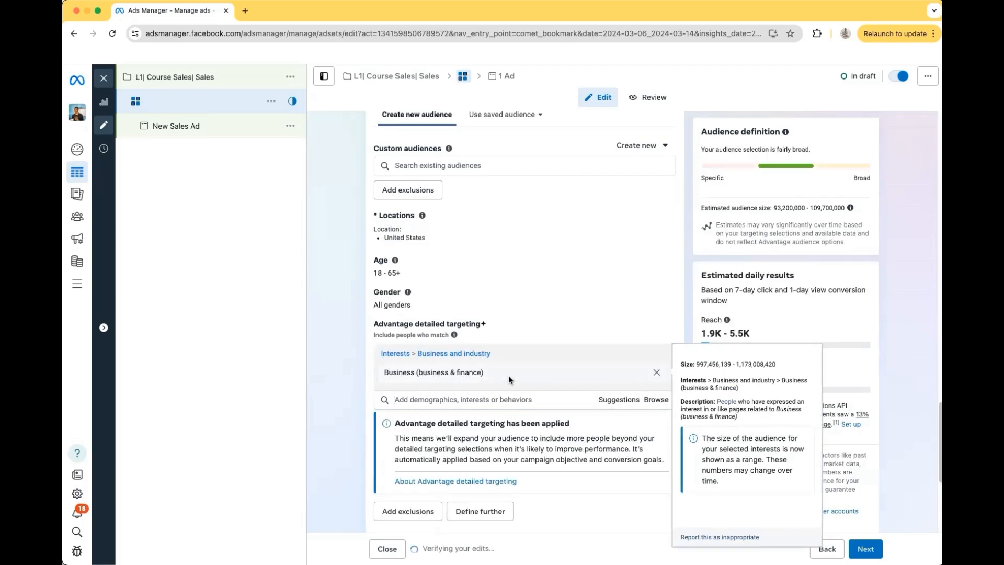
Name the ad set "Business".
scroll(546, 360, down, 10)
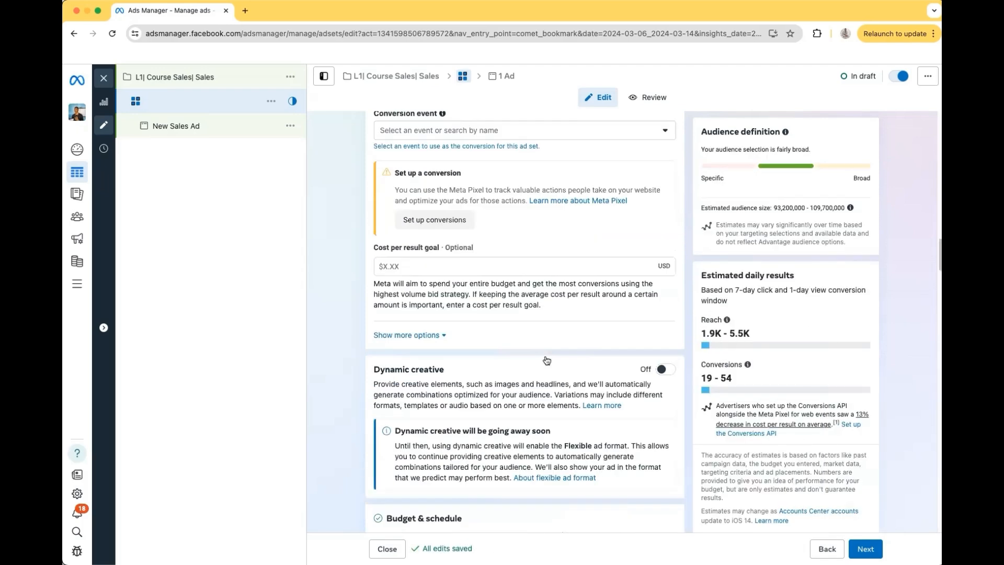
scroll(547, 360, up, 8)
click(452, 154)
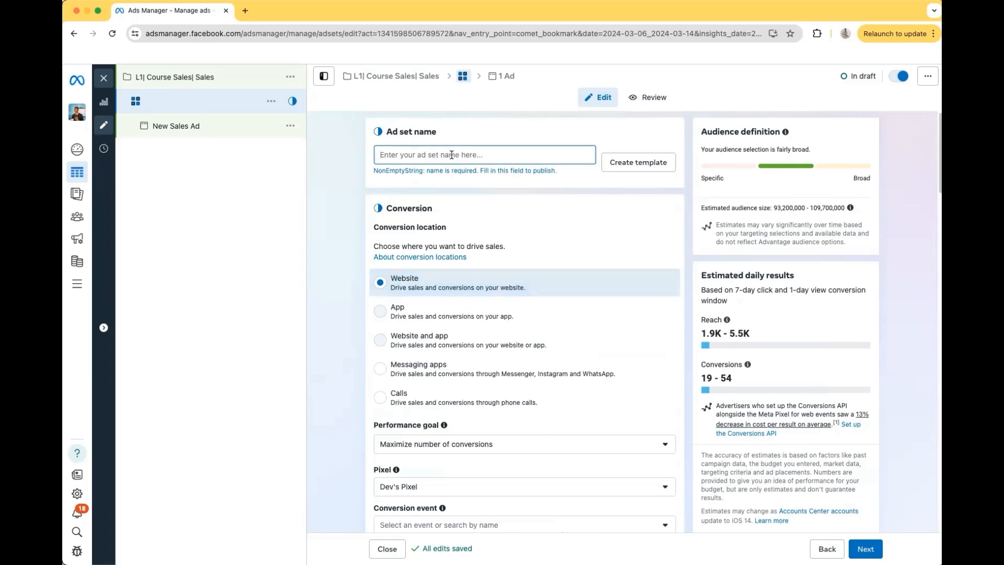
text(Business)
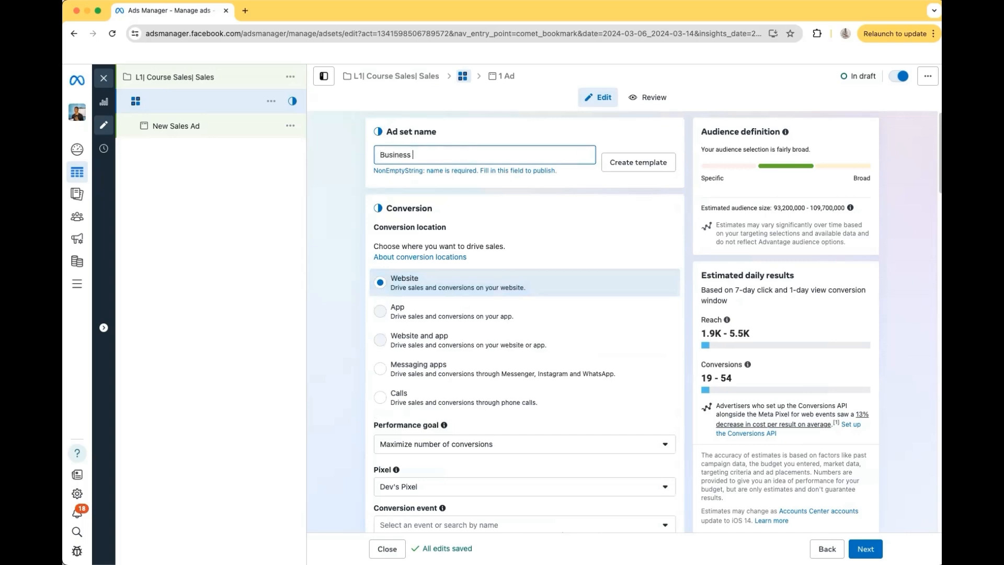
click(467, 142)
scroll(504, 208, down, 1)
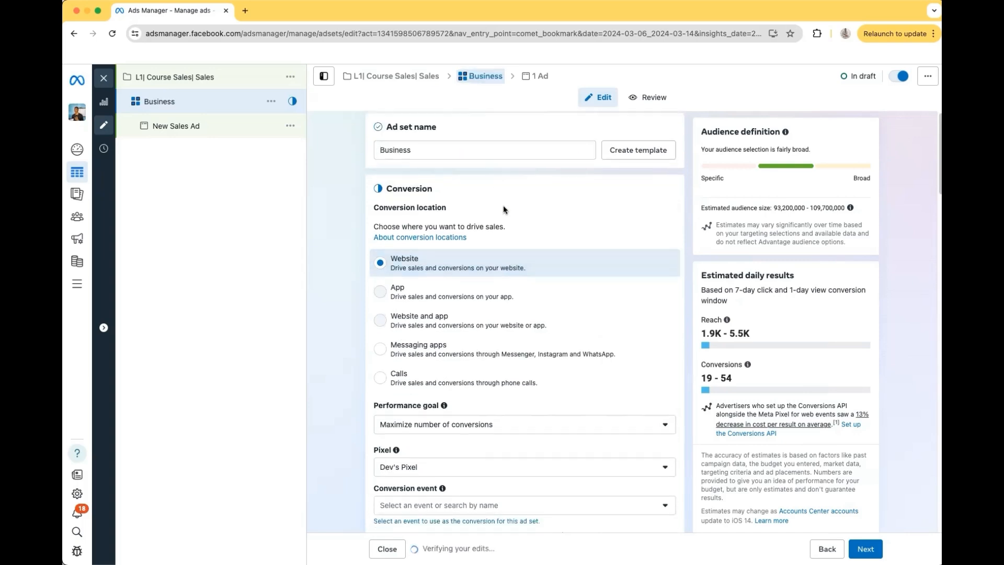
Review the Business ad set's conversion, schedule, audience, detailed targeting and placement settings.
scroll(504, 210, down, 8)
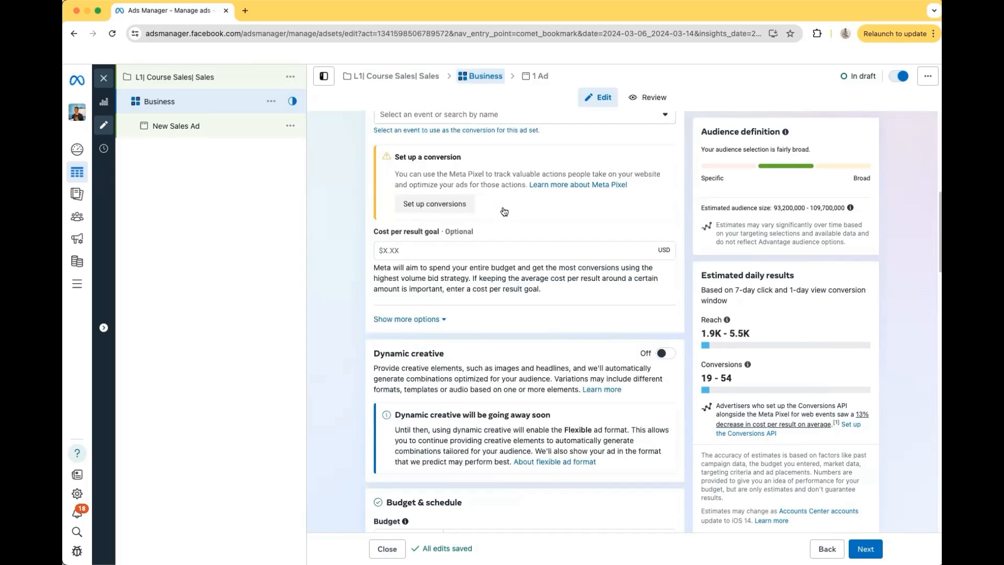
scroll(504, 211, down, 4)
scroll(506, 220, down, 15)
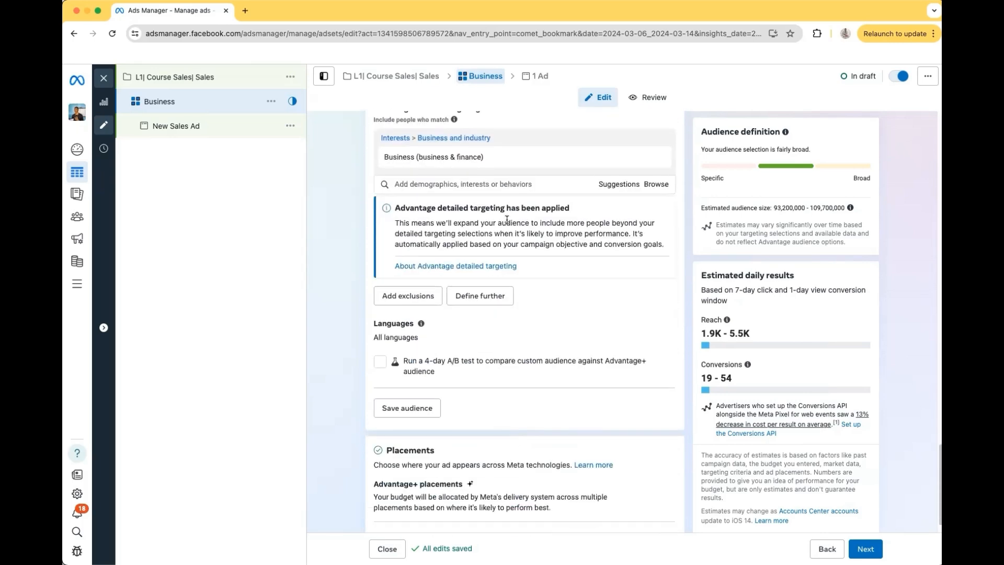
scroll(506, 220, up, 12)
scroll(502, 219, up, 3)
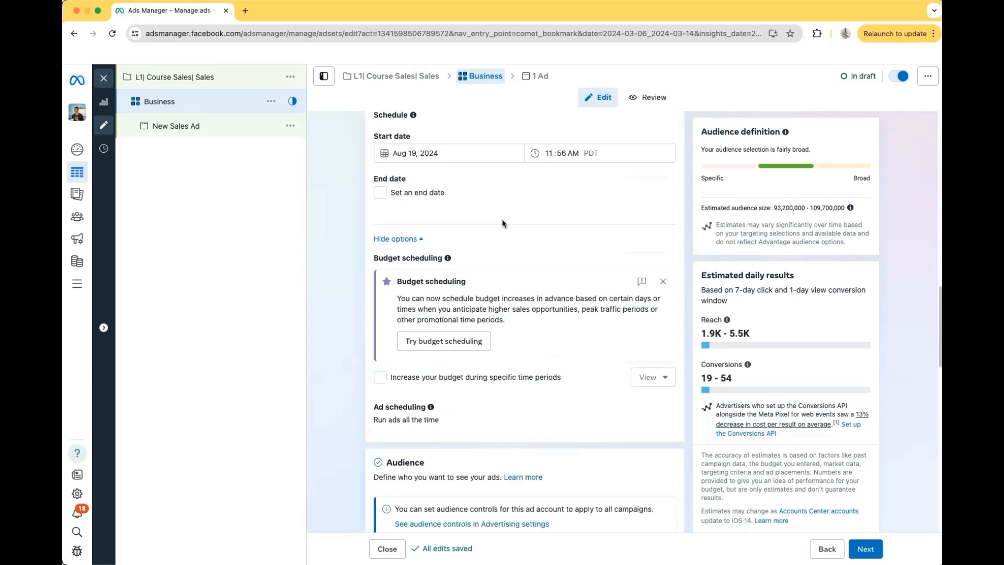
scroll(502, 220, down, 10)
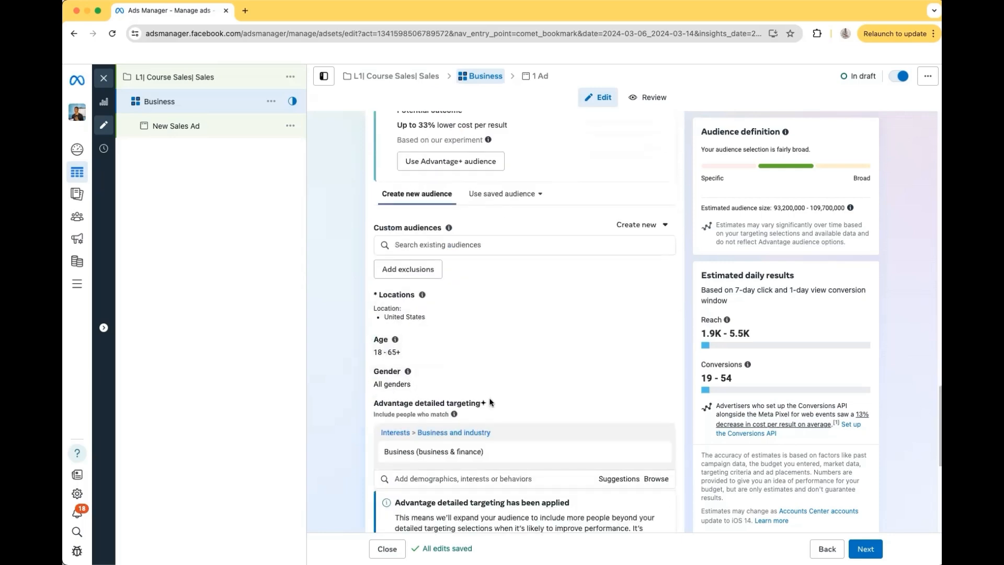
scroll(444, 397, down, 4)
scroll(490, 401, down, 3)
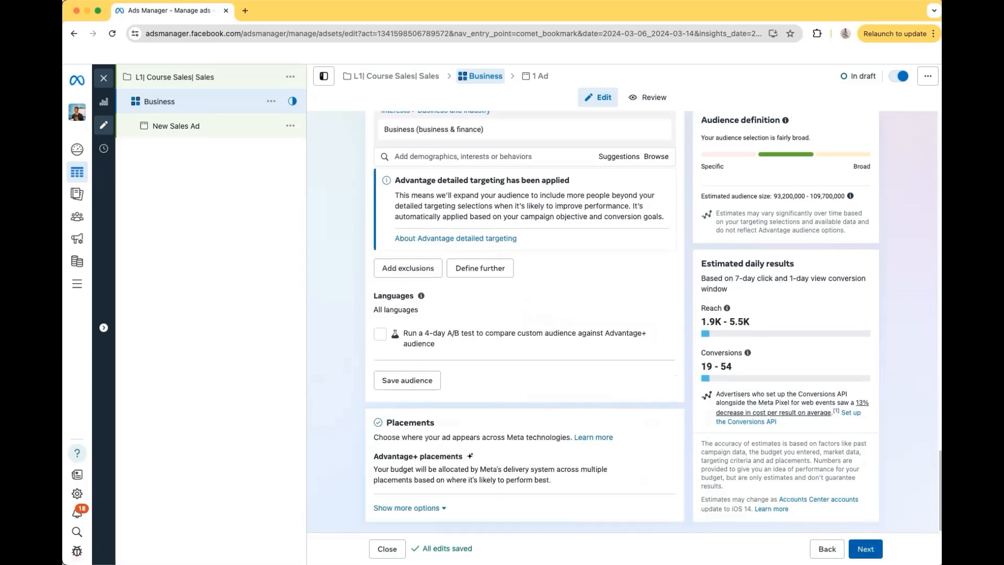
Continue to the ad level and name the ad "Video 1".
click(865, 549)
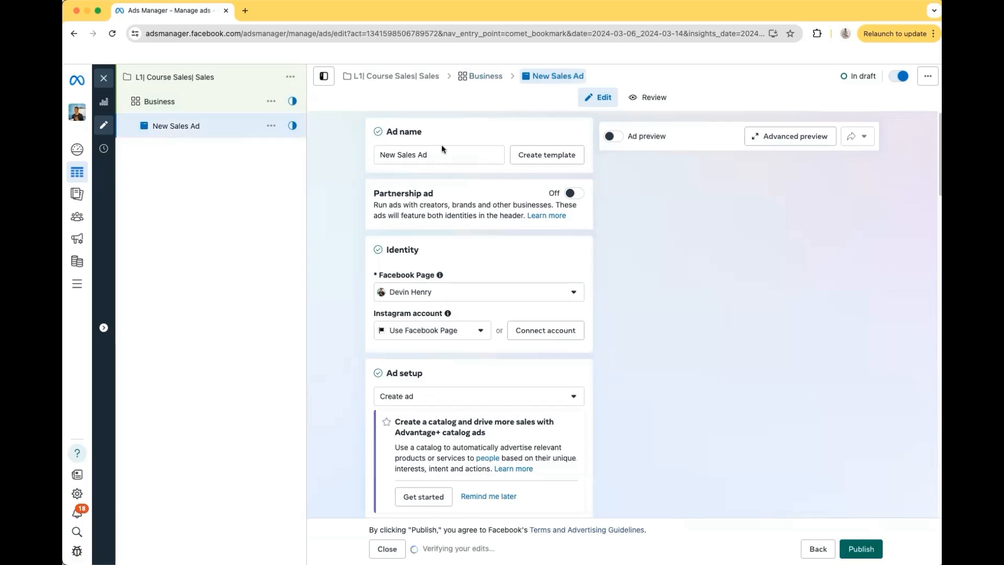
drag(439, 152, 389, 152)
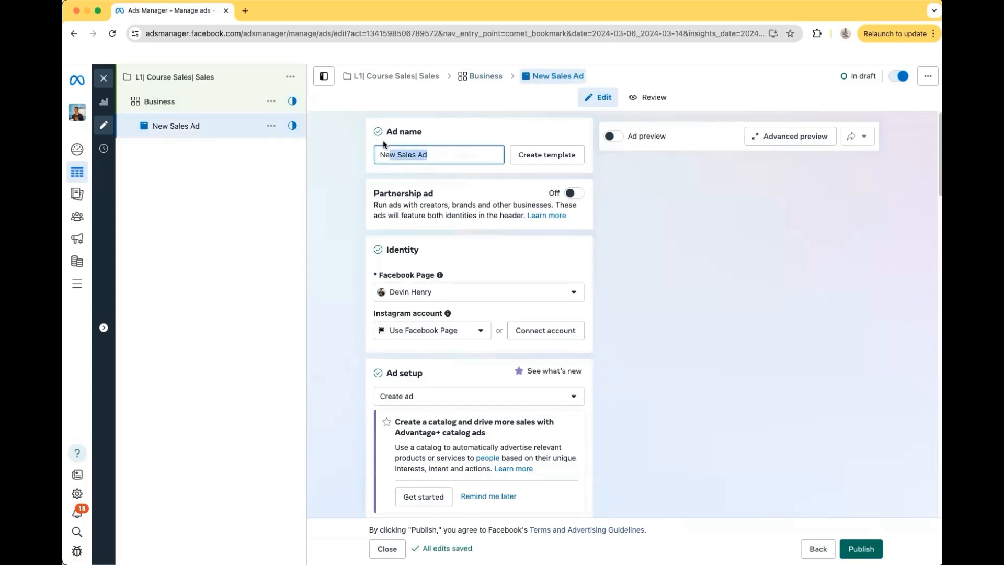
key(BackSpace)
key(BackSpace)
key(BackSpace)
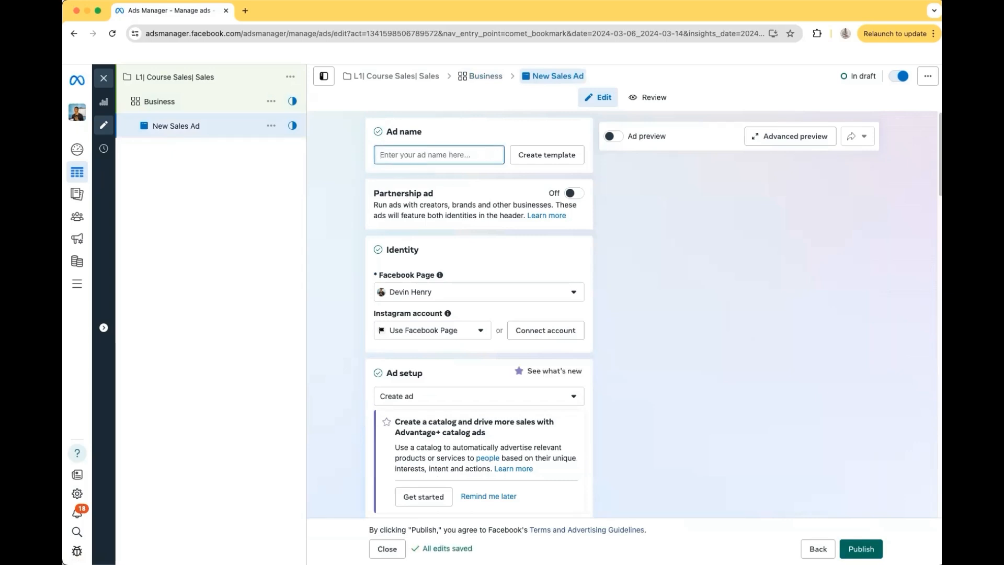
text(Video 1)
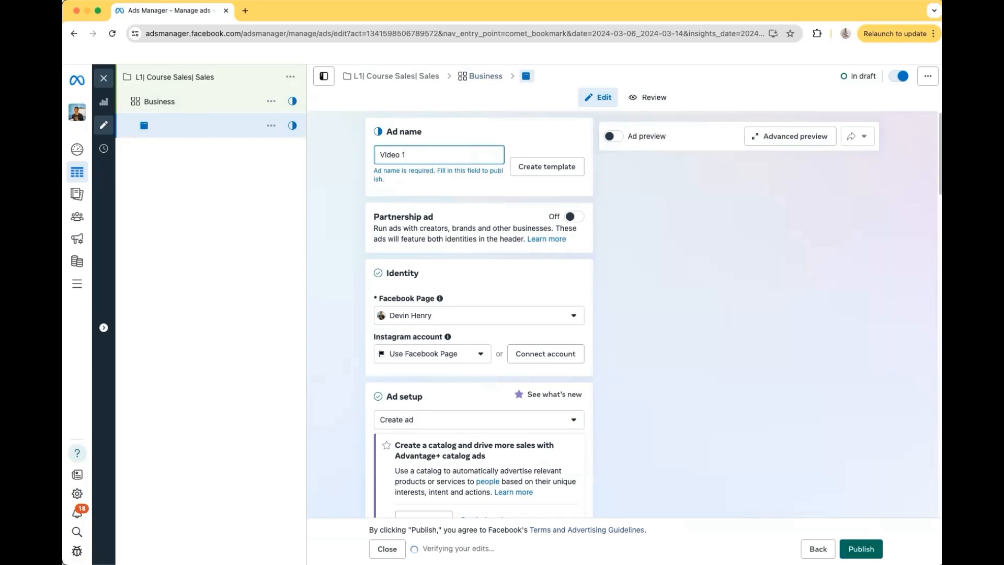
click(654, 251)
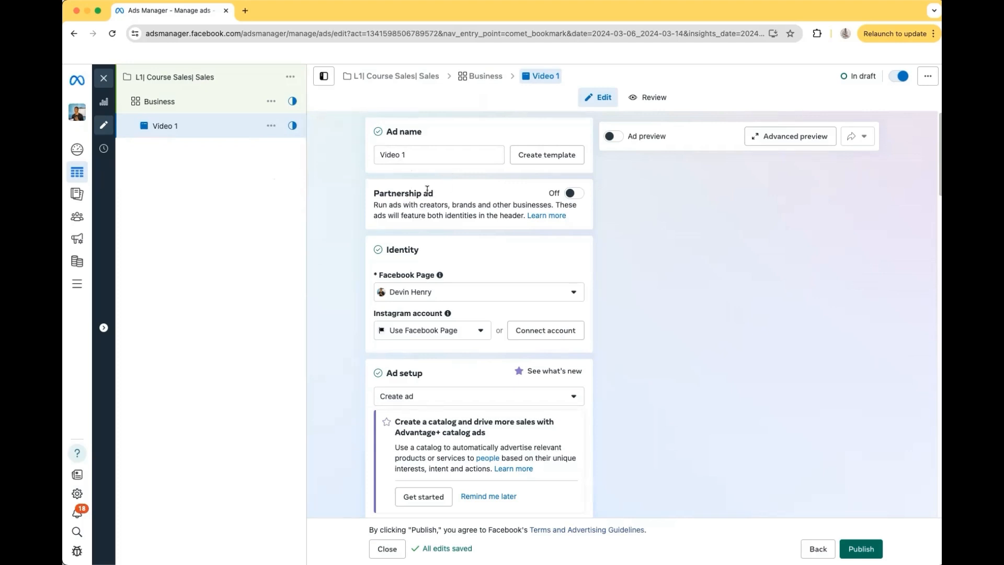
Review the ad's partnership, identity, creative source and format settings.
scroll(428, 187, down, 3)
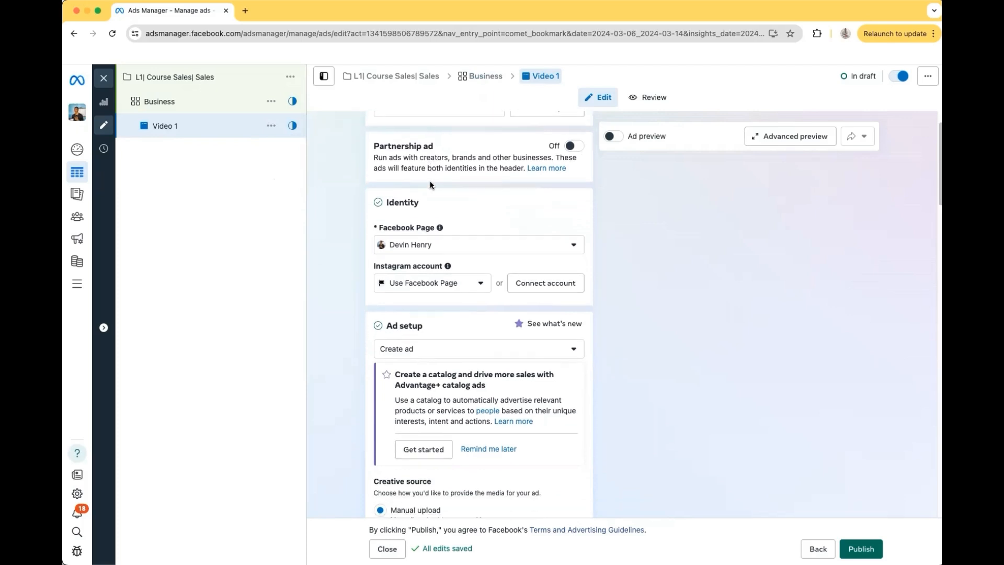
scroll(429, 184, down, 2)
scroll(426, 221, down, 2)
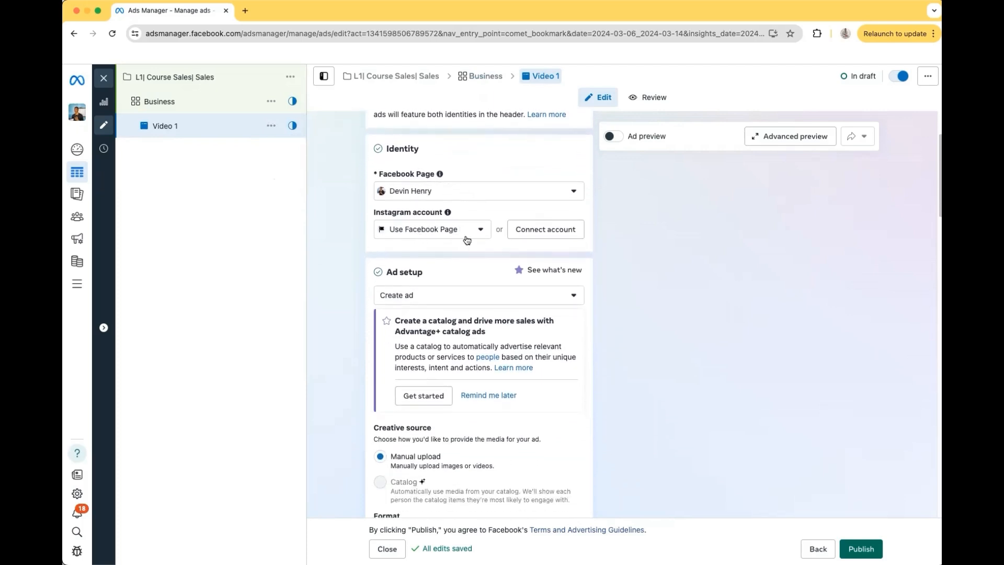
scroll(467, 240, down, 5)
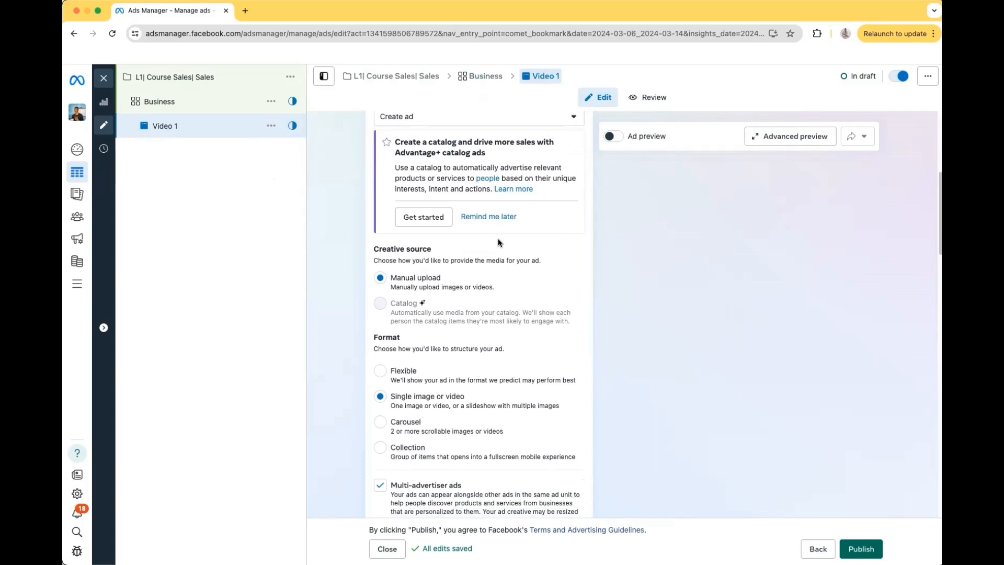
scroll(498, 242, down, 1)
scroll(499, 242, down, 2)
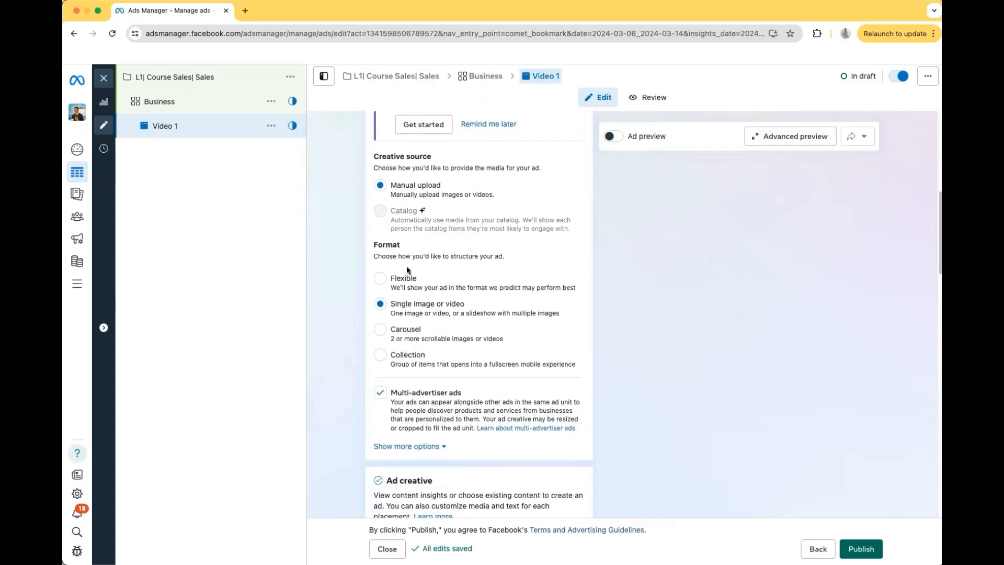
scroll(439, 291, down, 2)
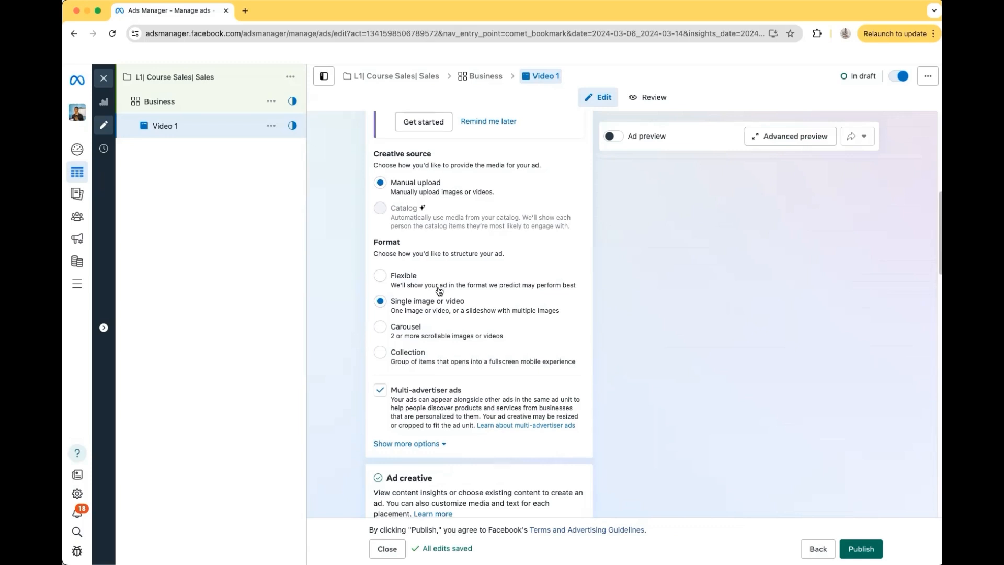
Examine the ad creative's media options and its primary text and headline fields.
scroll(439, 291, down, 5)
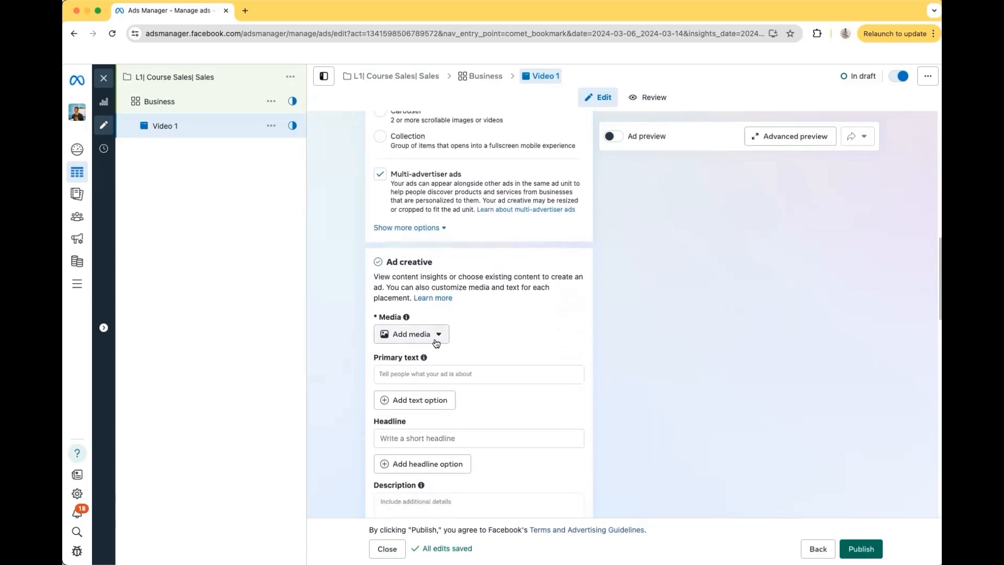
scroll(469, 328, down, 1)
click(412, 283)
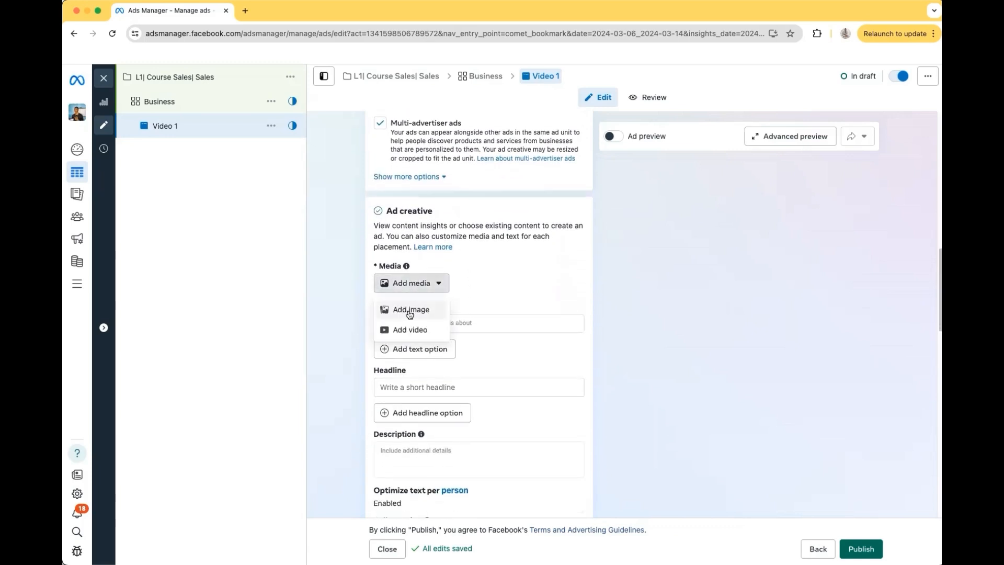
click(490, 300)
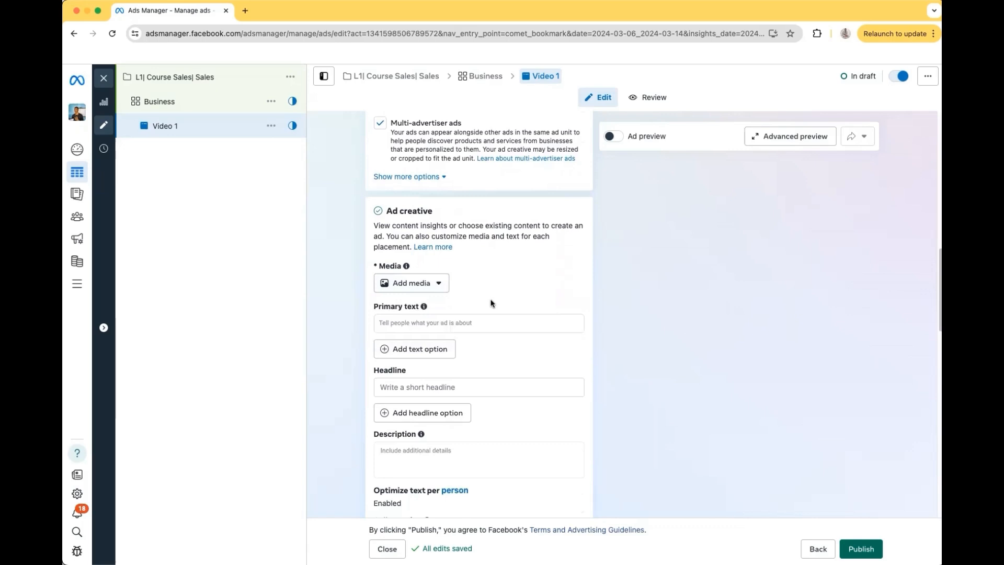
click(429, 328)
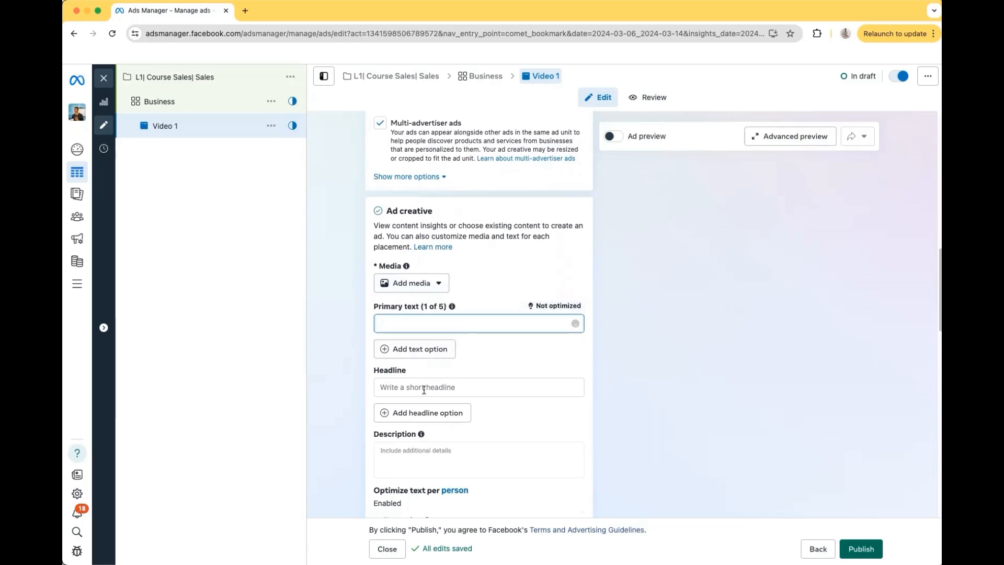
click(402, 386)
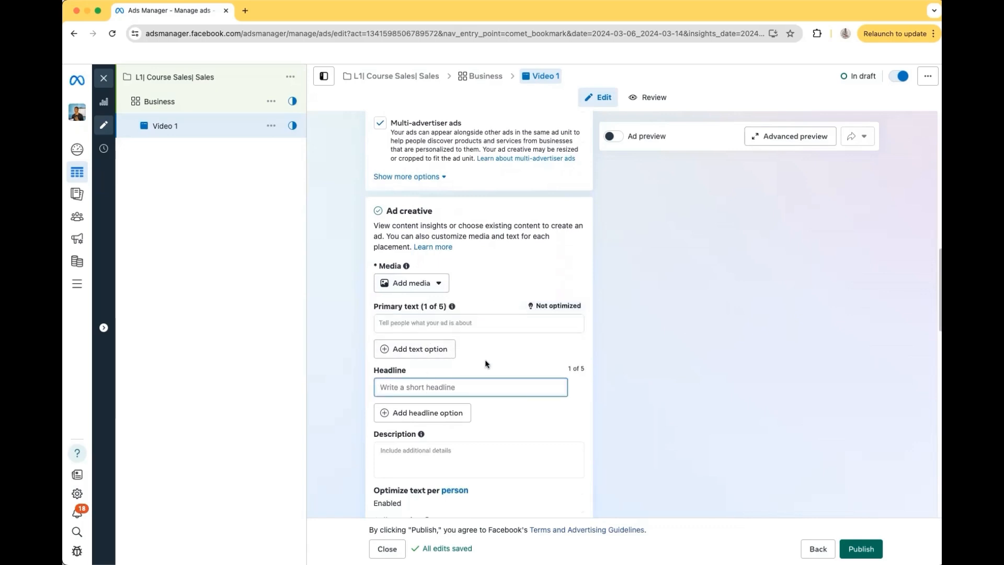
click(514, 363)
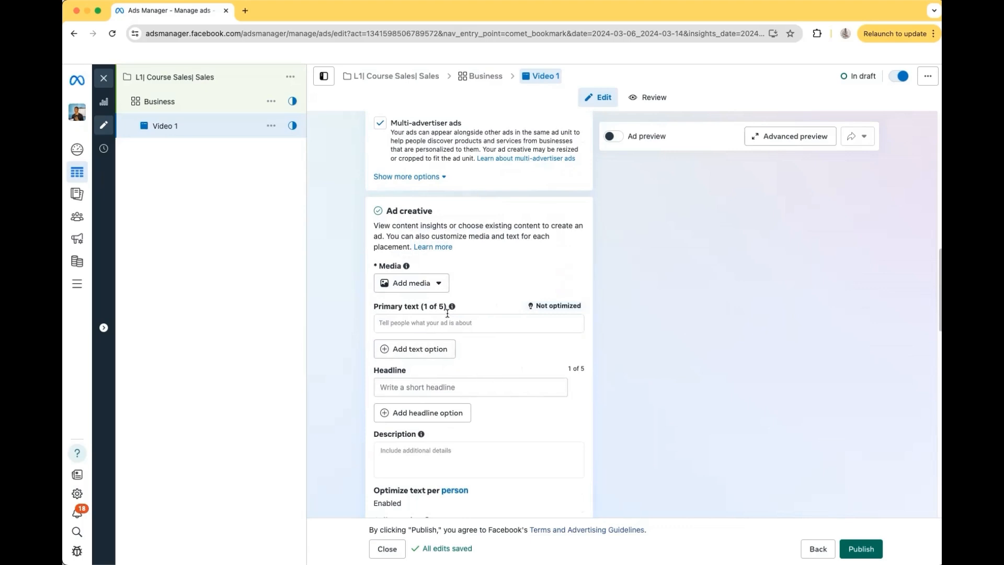
Look through the call to action choices available for the Video 1 ad.
scroll(500, 321, down, 2)
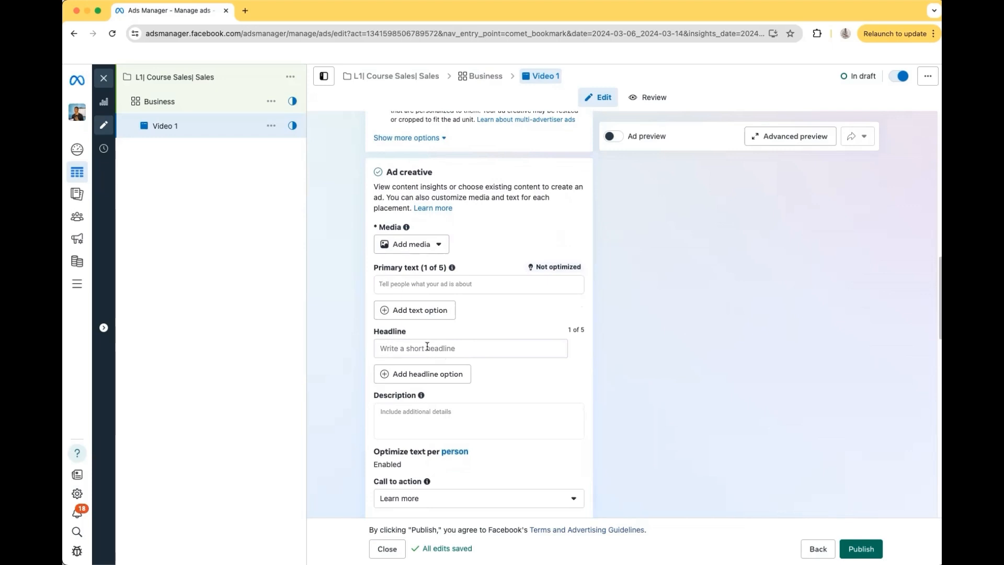
scroll(427, 346, down, 5)
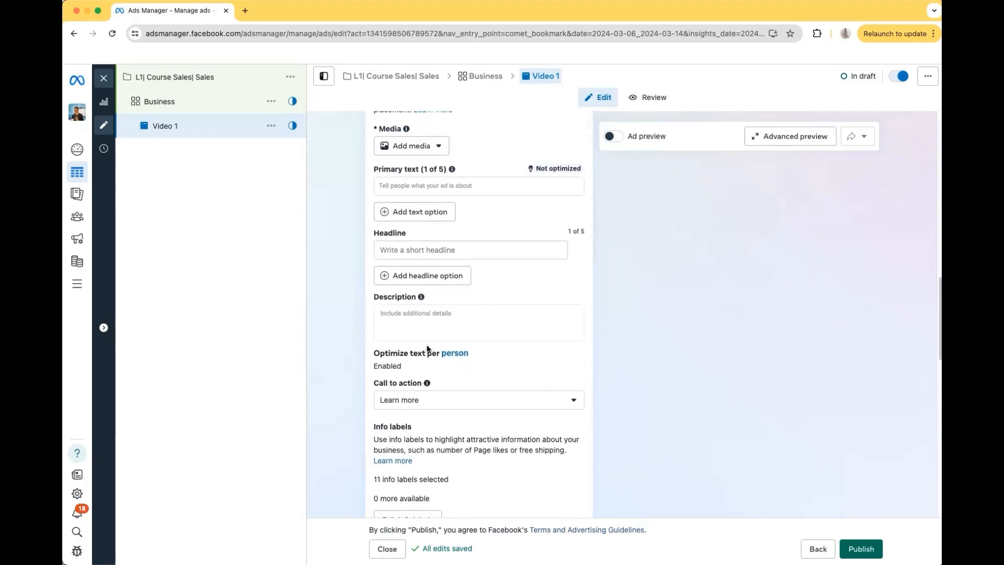
scroll(428, 346, down, 3)
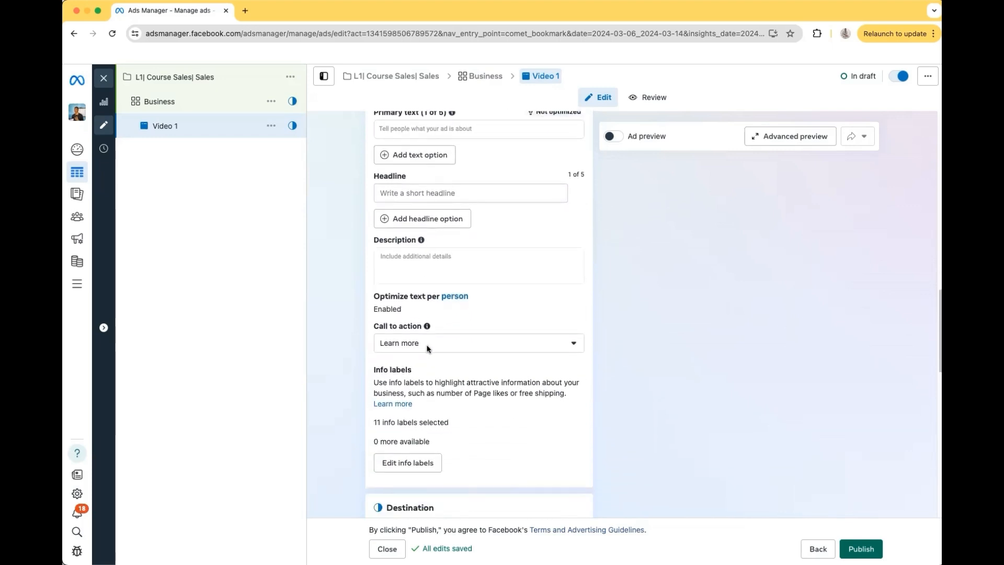
click(401, 332)
scroll(443, 369, up, 2)
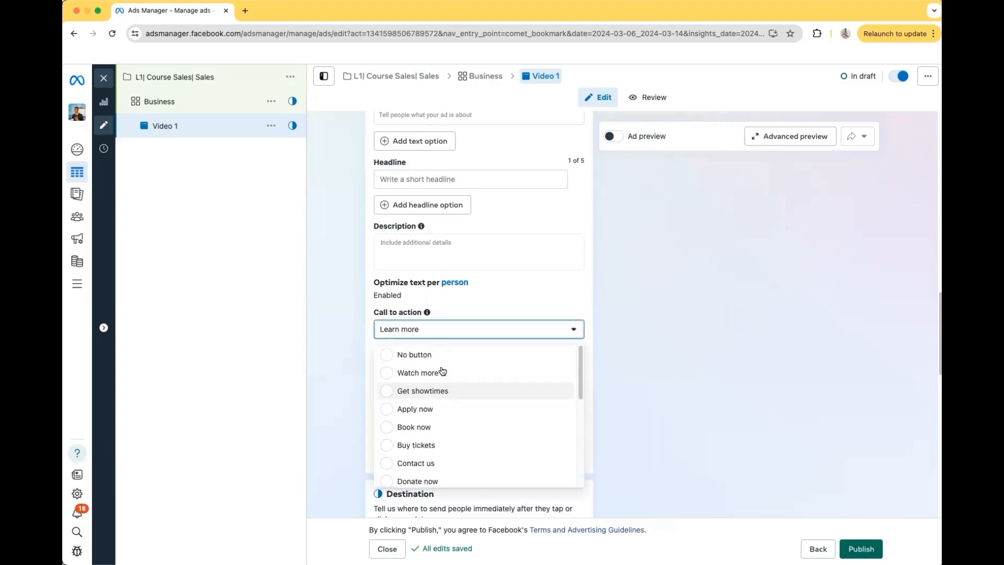
scroll(424, 418, down, 5)
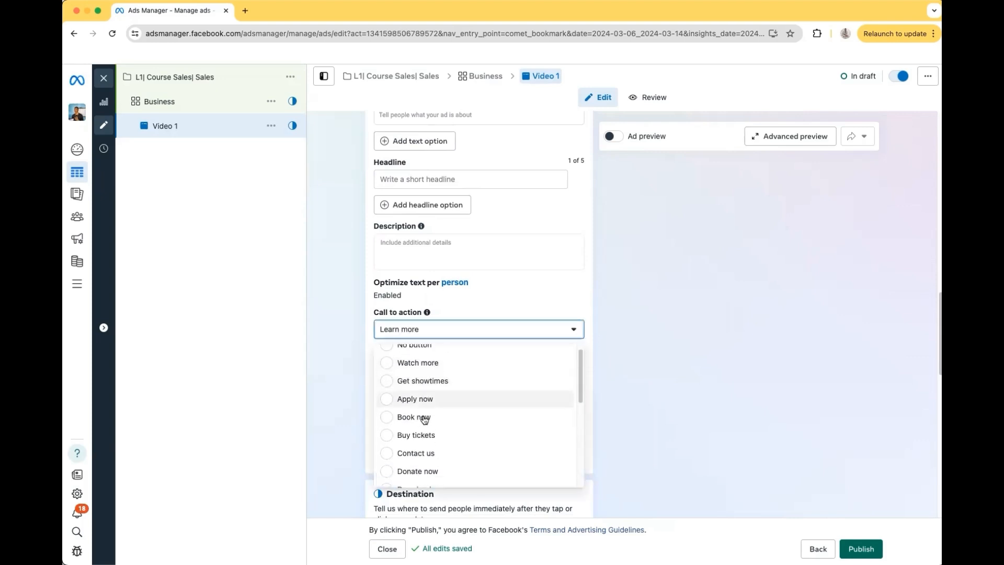
scroll(424, 418, down, 2)
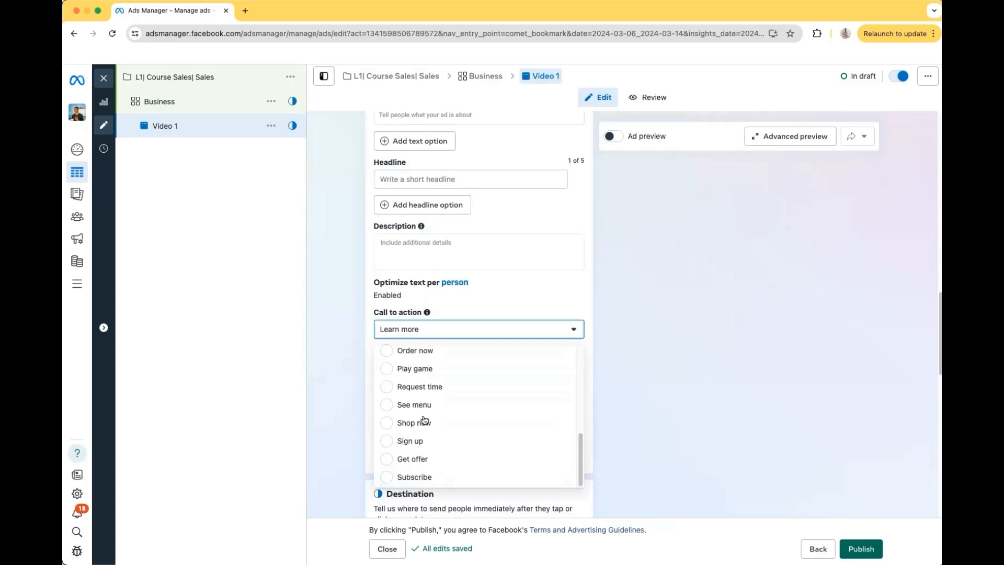
click(327, 399)
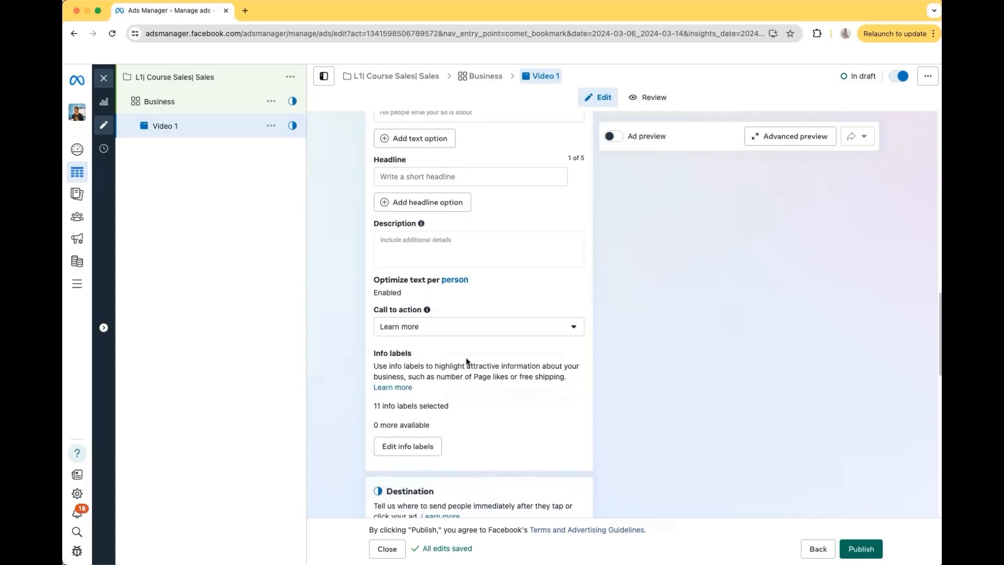
Examine the ad's destination settings, including the website URL, display link and browser add-ons.
scroll(466, 357, down, 1)
scroll(466, 356, down, 5)
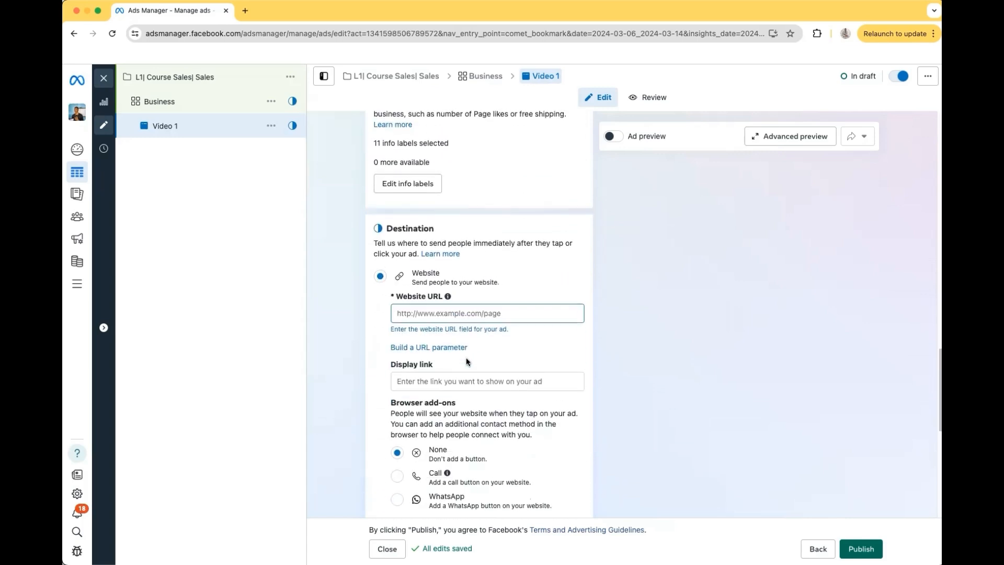
click(459, 309)
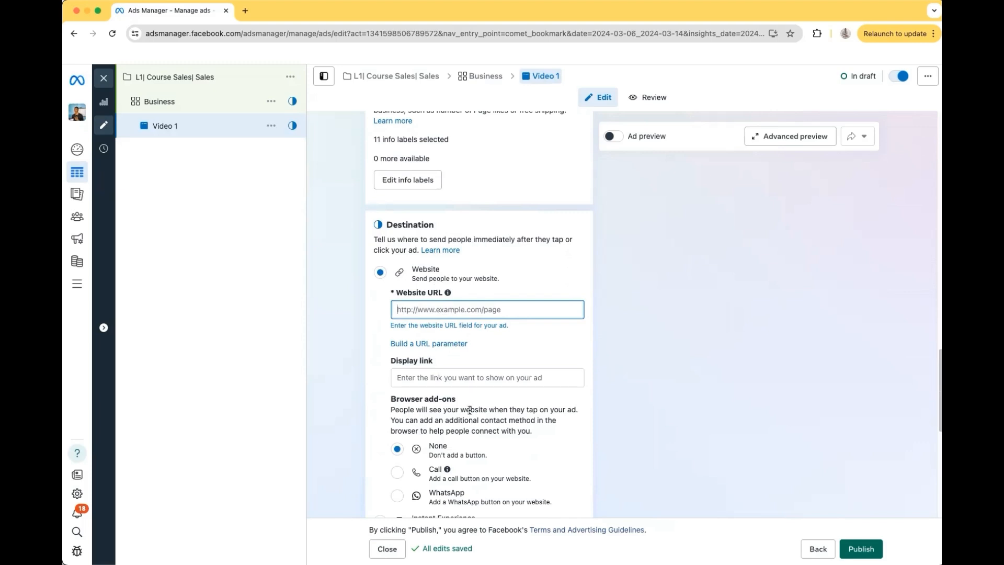
scroll(469, 410, down, 5)
scroll(469, 410, up, 10)
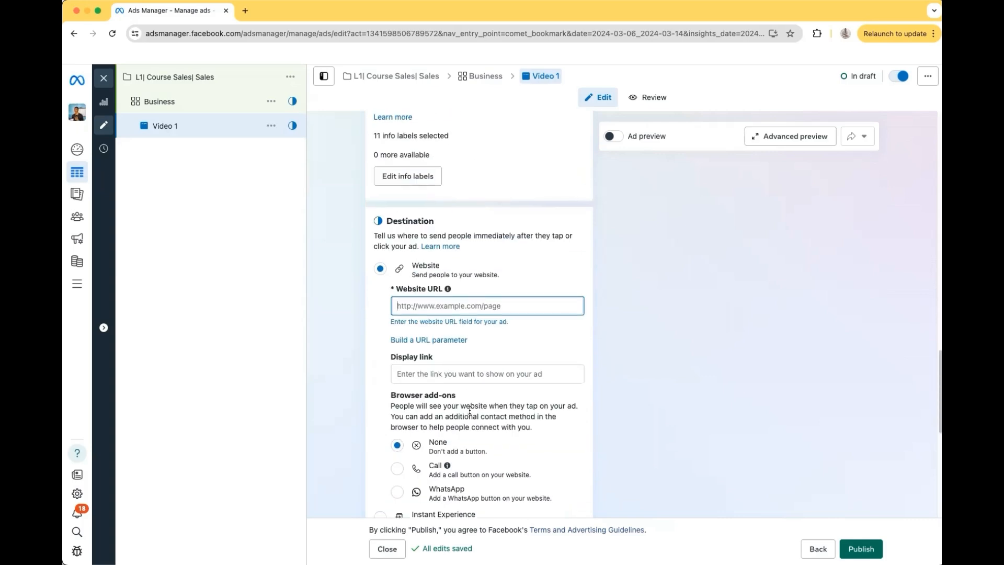
scroll(470, 412, up, 2)
Quick-duplicate the Business ad set together with its Video 1 ad.
mouse_move(447, 312)
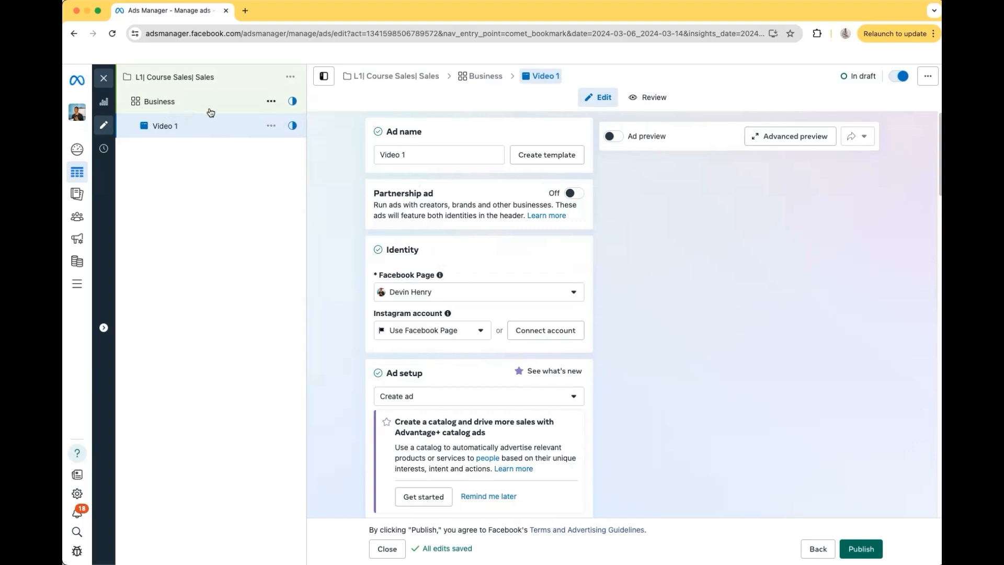
click(271, 102)
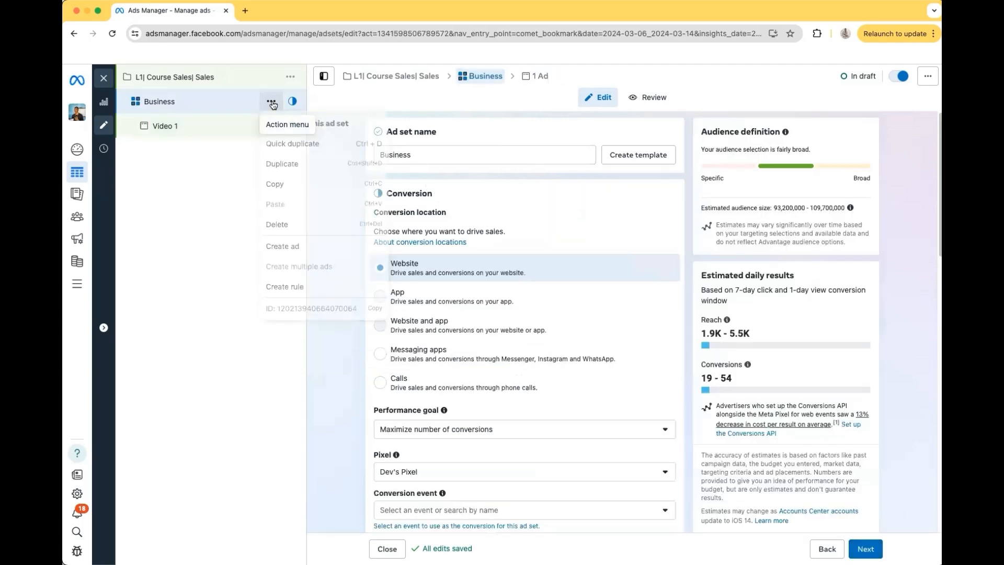
click(296, 143)
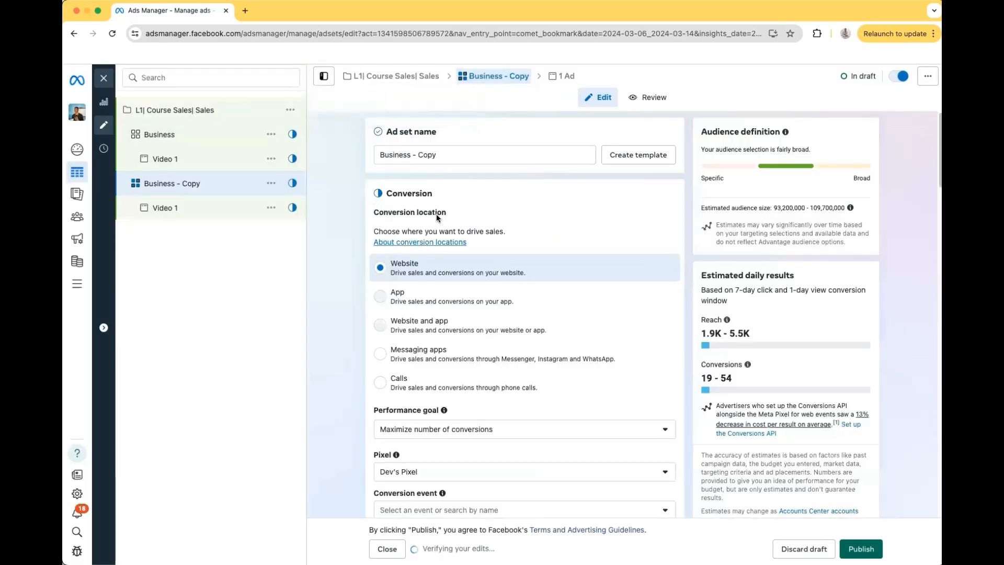
Clear the duplicated ad set's name and remove the Business (business & finance) interest from its detailed targeting.
drag(447, 155, 367, 155)
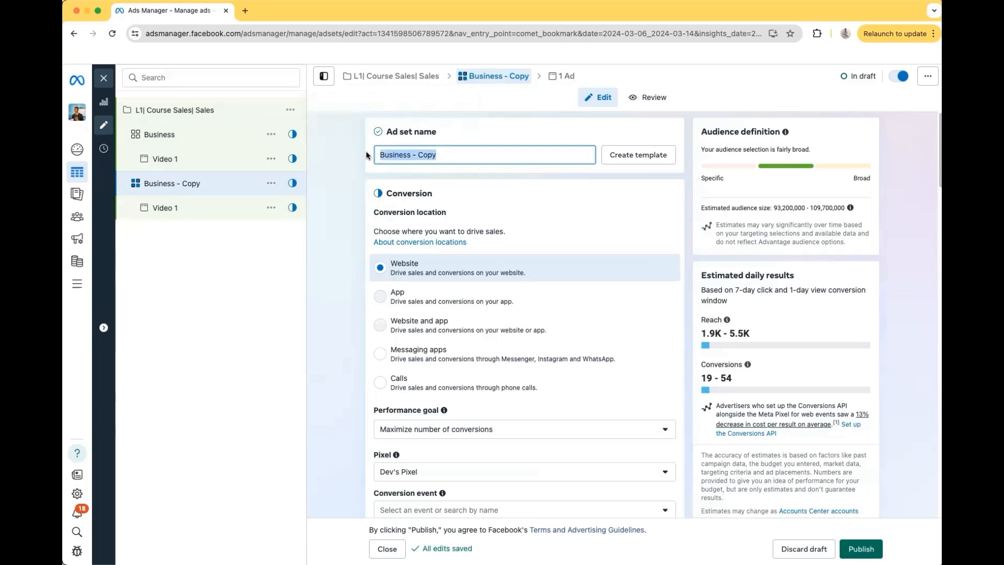
key(BackSpace)
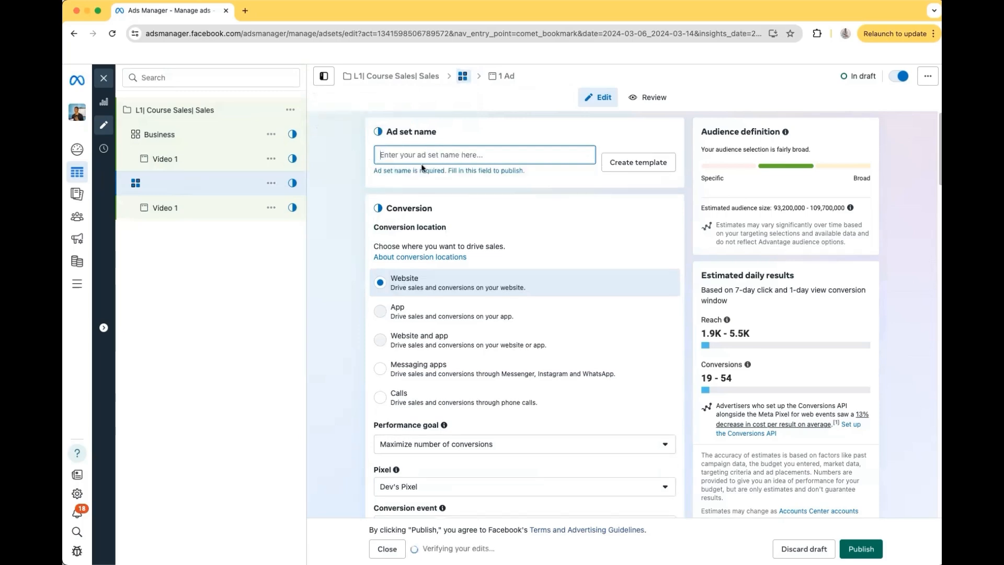
scroll(466, 133, down, 7)
scroll(466, 132, down, 15)
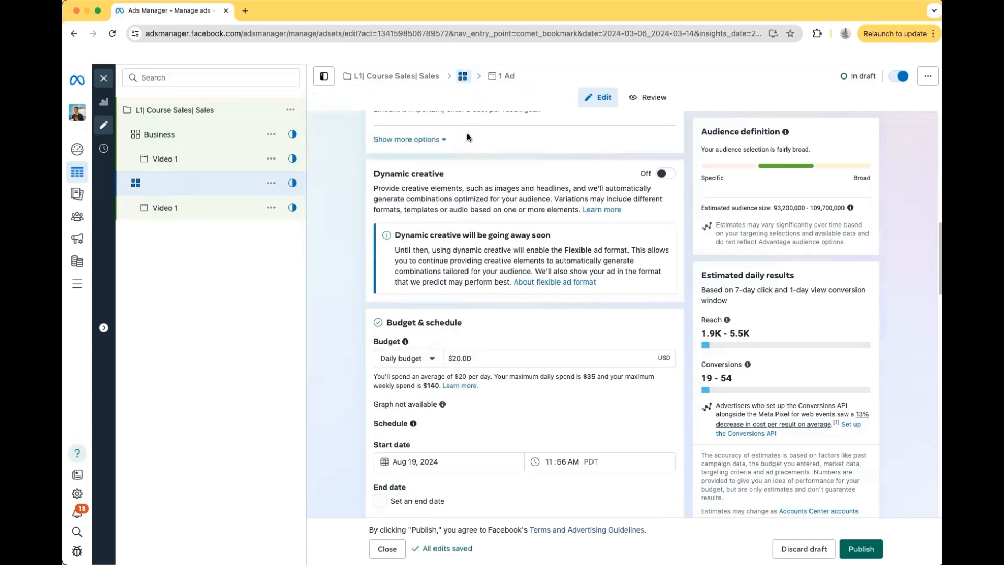
scroll(466, 133, down, 10)
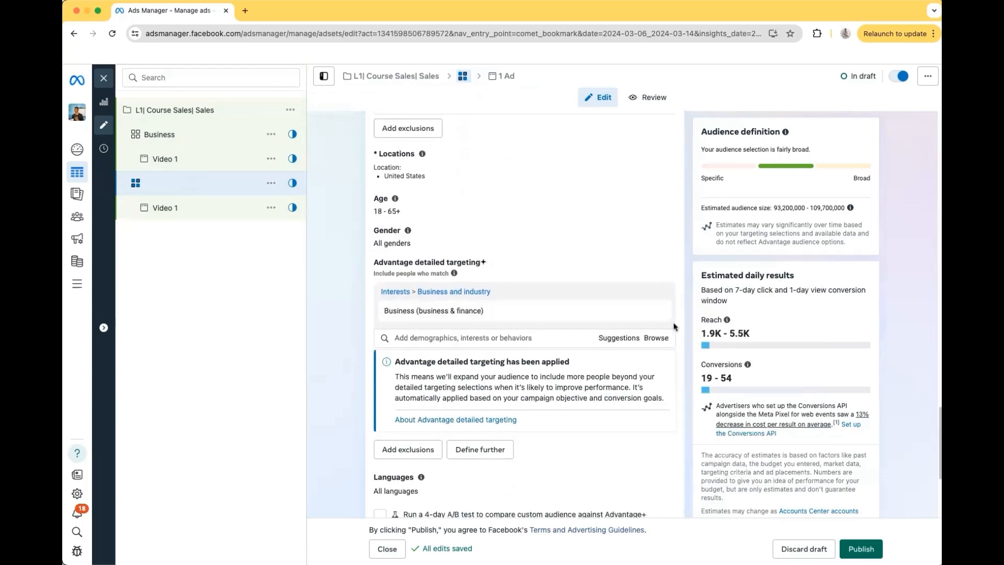
click(656, 312)
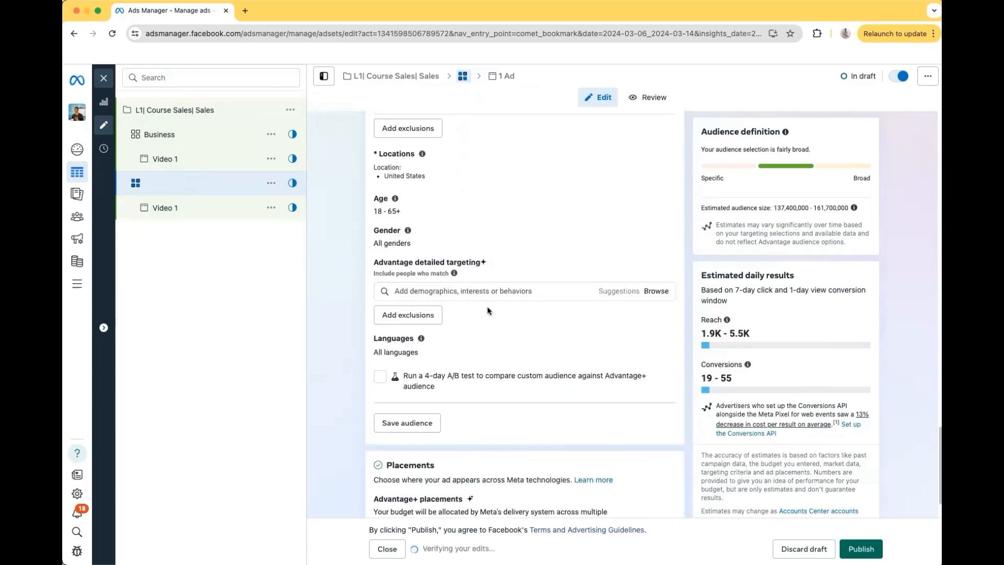
Search detailed targeting for "marketing" and add the Marketing (business & finance) interest to the unnamed ad set.
click(474, 290)
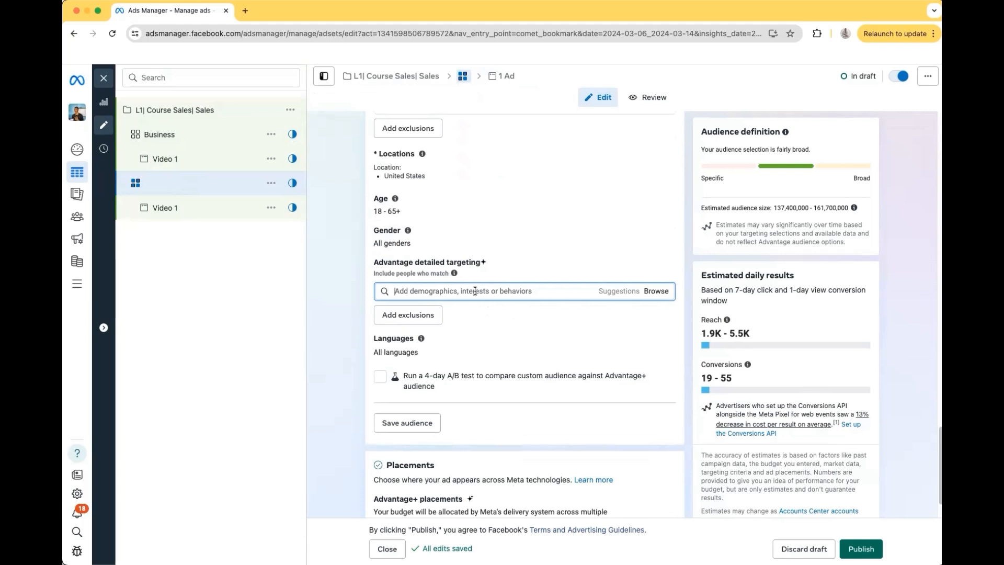
text(marketin)
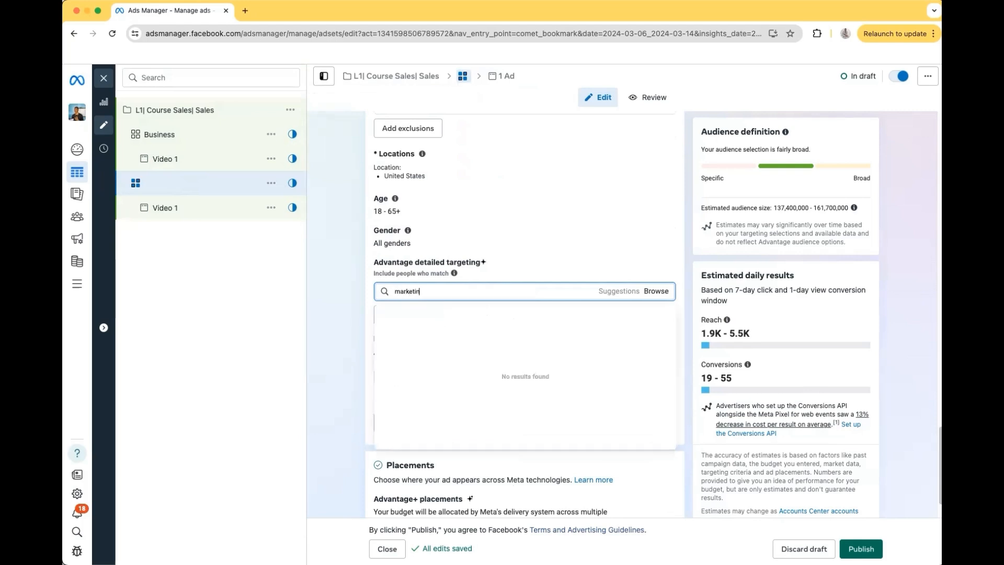
text(g)
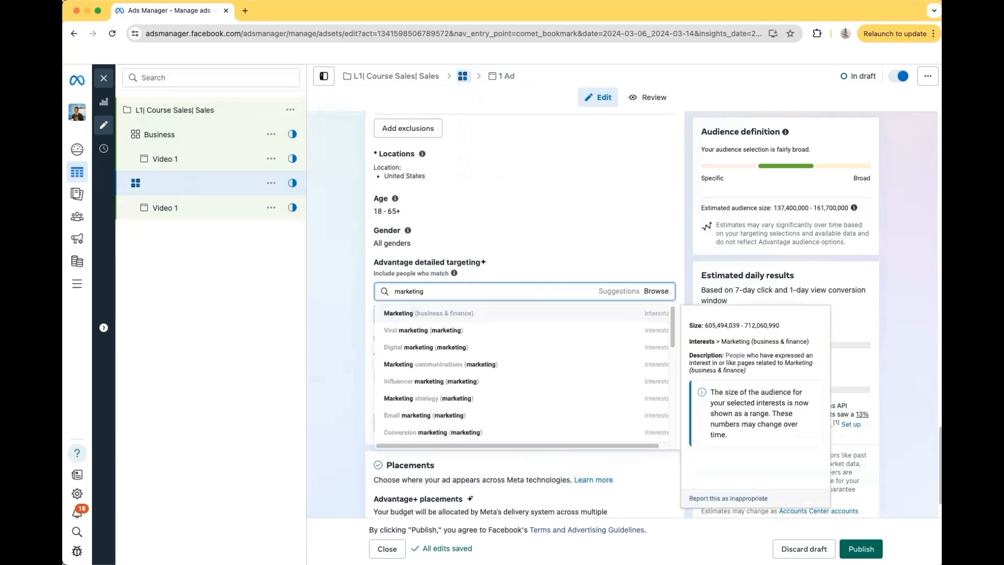
click(469, 308)
Name the duplicated ad set "Marketing".
scroll(537, 303, up, 3)
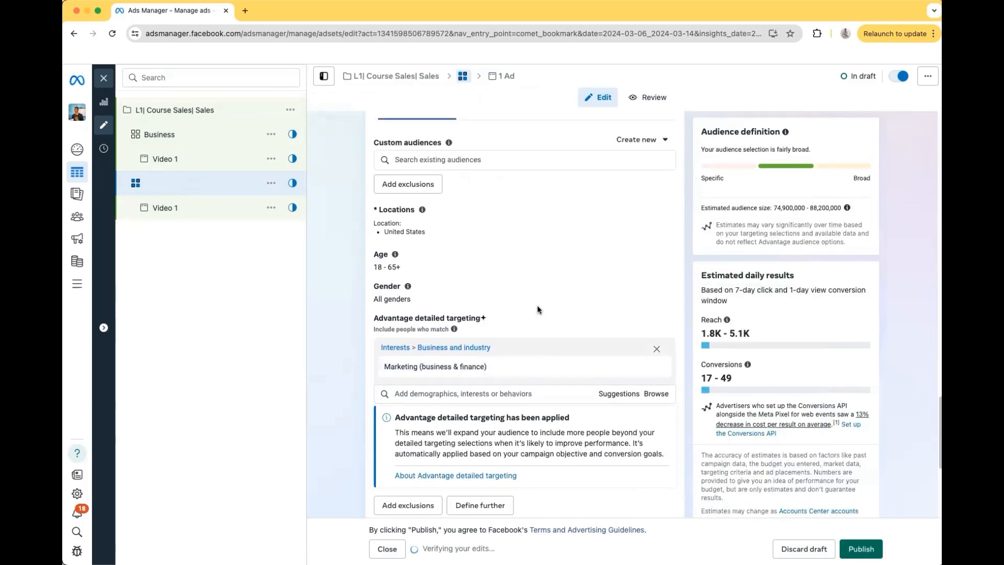
scroll(536, 309, up, 15)
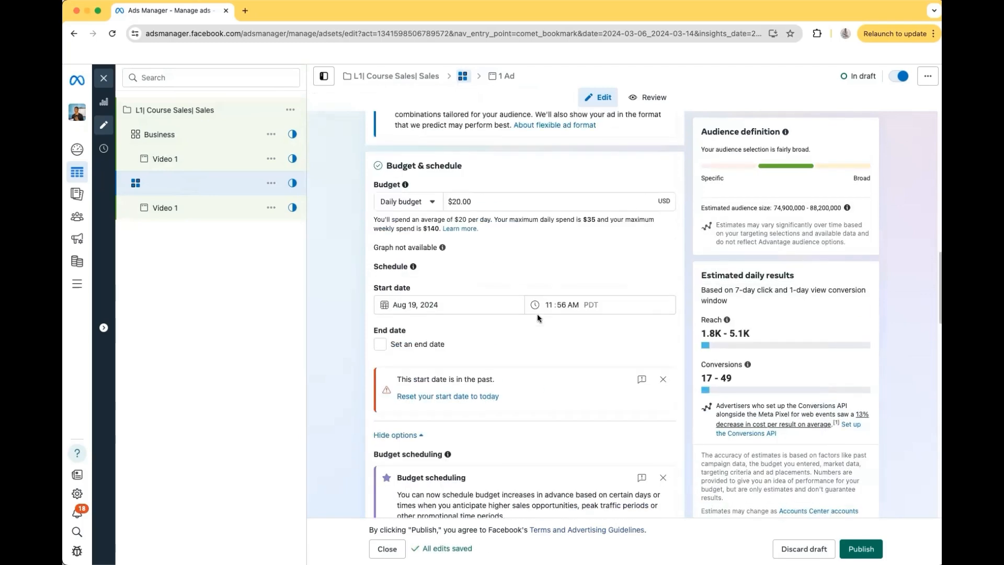
scroll(538, 314, up, 8)
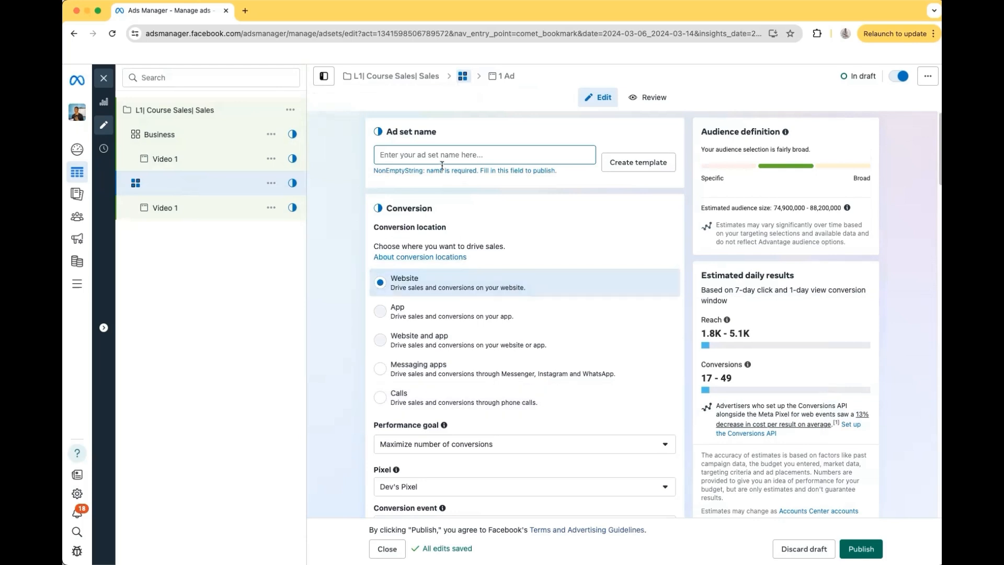
click(441, 157)
text(Marketiung)
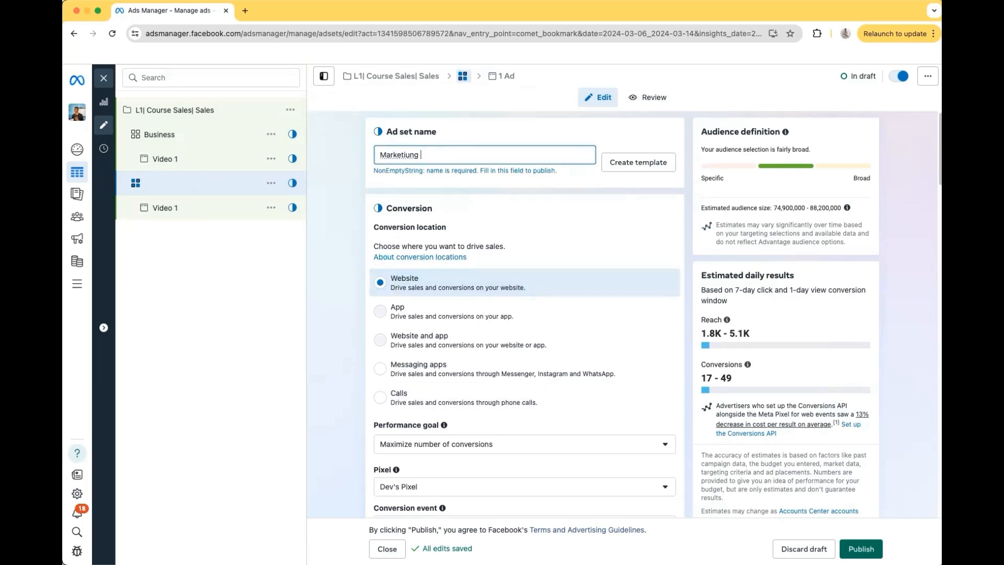
key(BackSpace)
key(BackSpace)
text(ng)
click(471, 131)
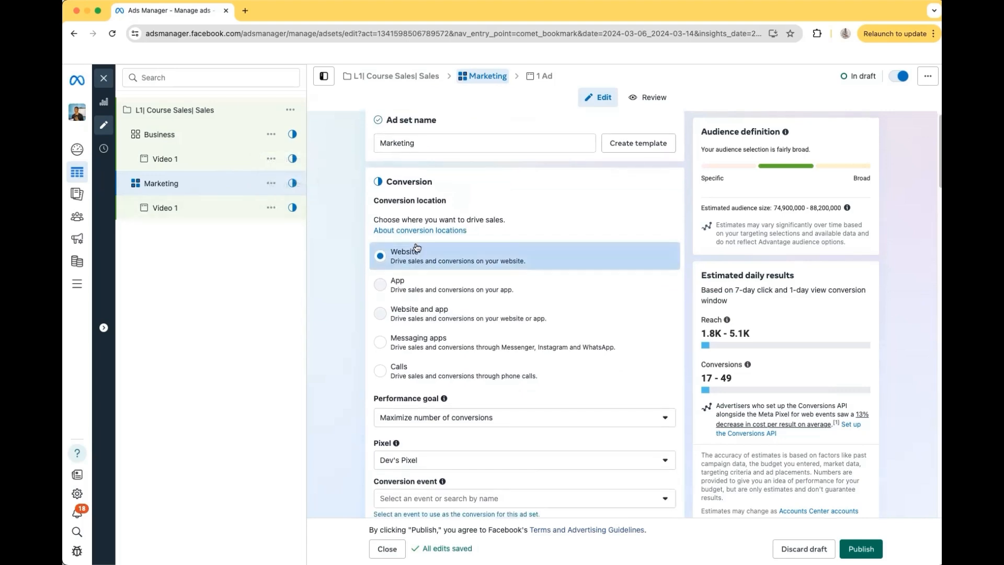
Quick-duplicate the Marketing ad set with its Video 1 ad and clear the copy's ad set name.
click(271, 184)
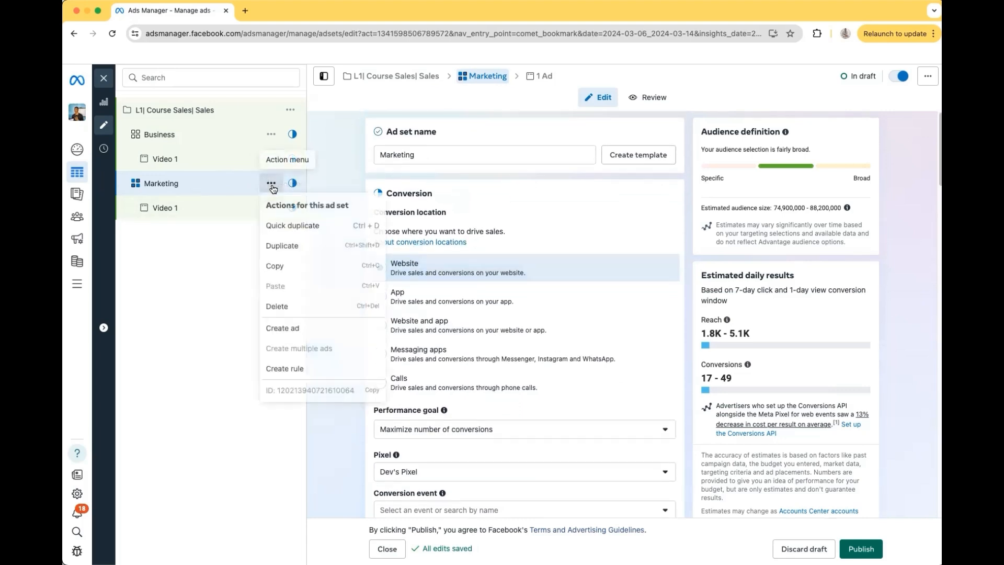
click(293, 226)
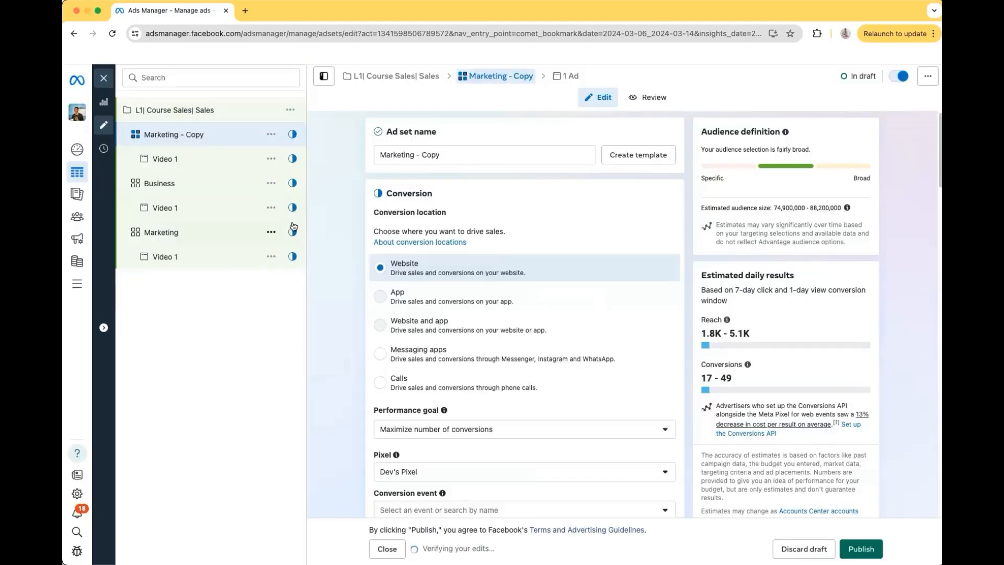
click(452, 156)
key(super+a)
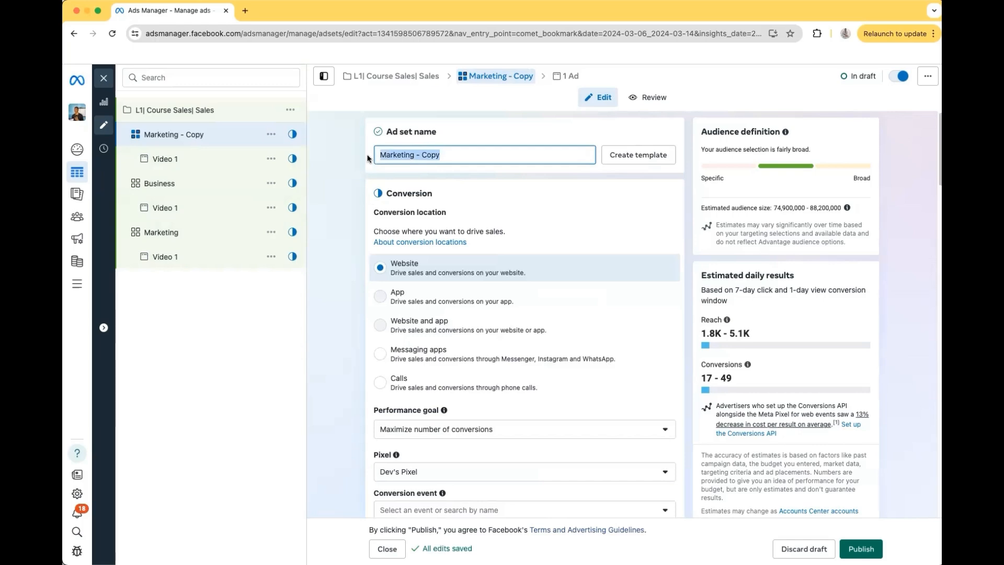
key(BackSpace)
Remove the Marketing (business & finance) interest from the new copy's detailed targeting.
scroll(488, 158, down, 10)
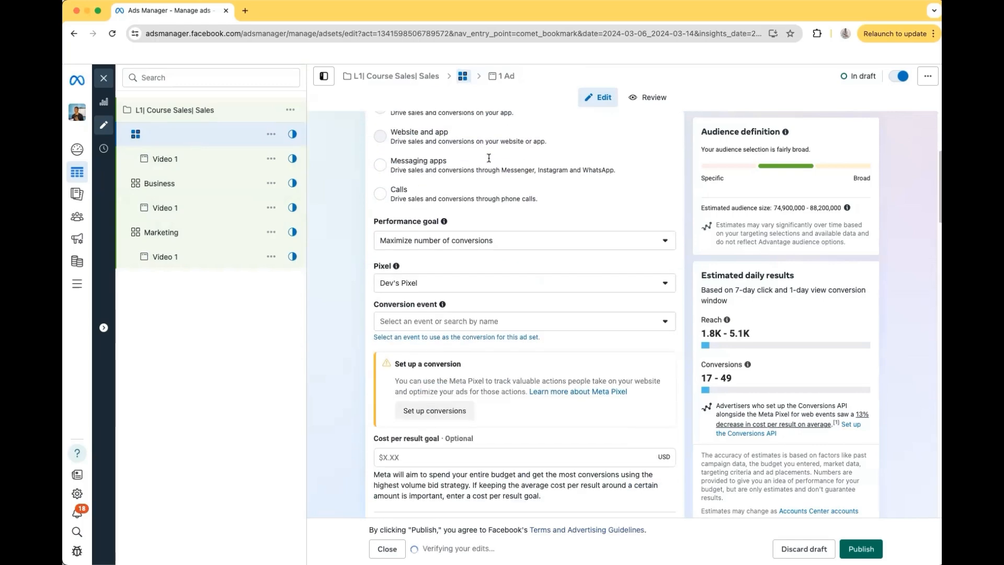
scroll(489, 157, down, 20)
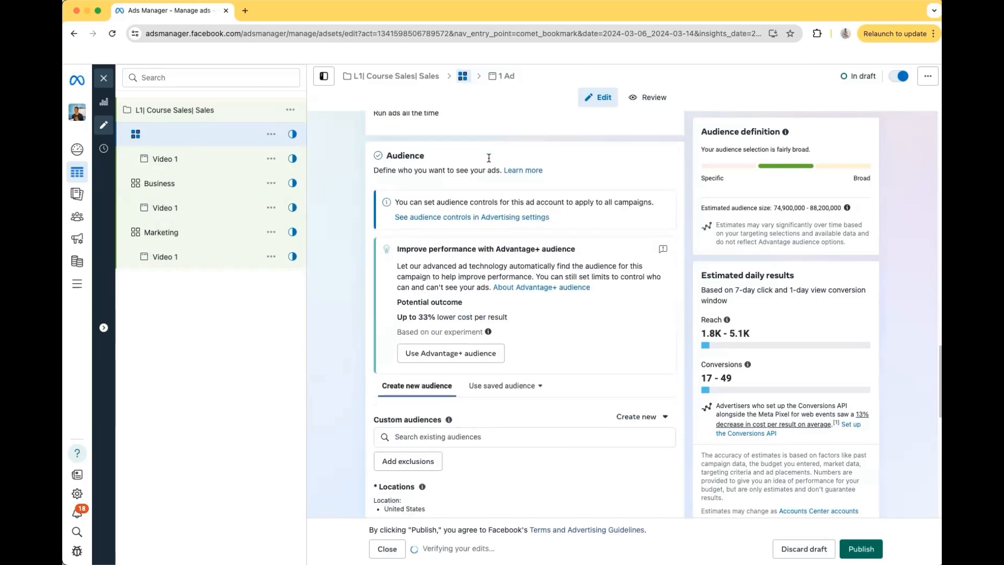
scroll(489, 158, down, 9)
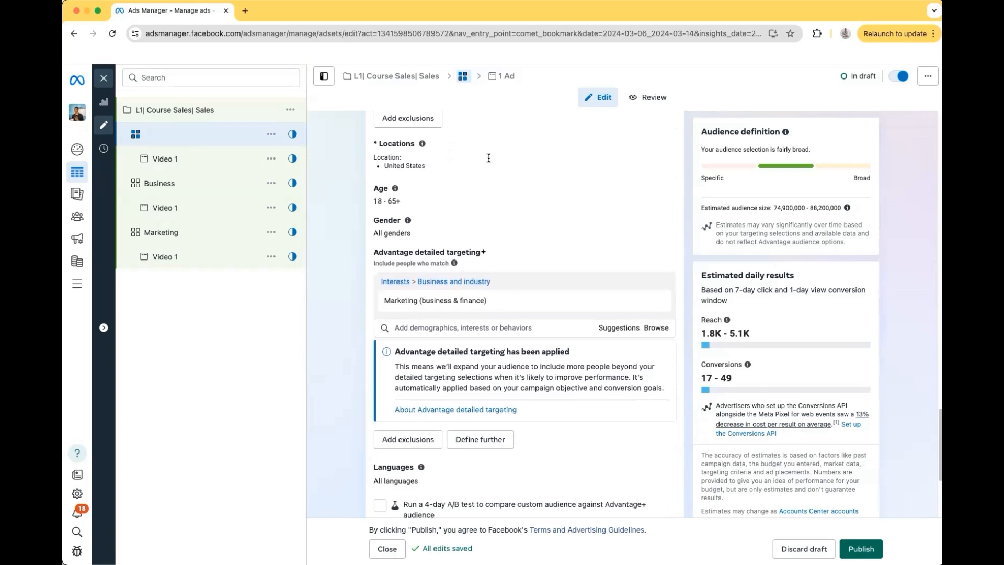
mouse_move(651, 184)
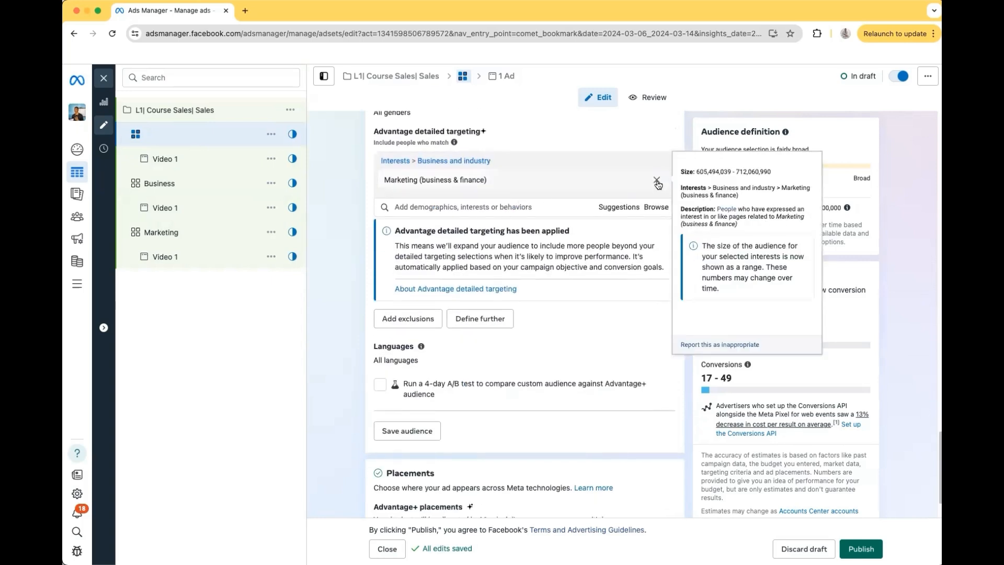
click(656, 180)
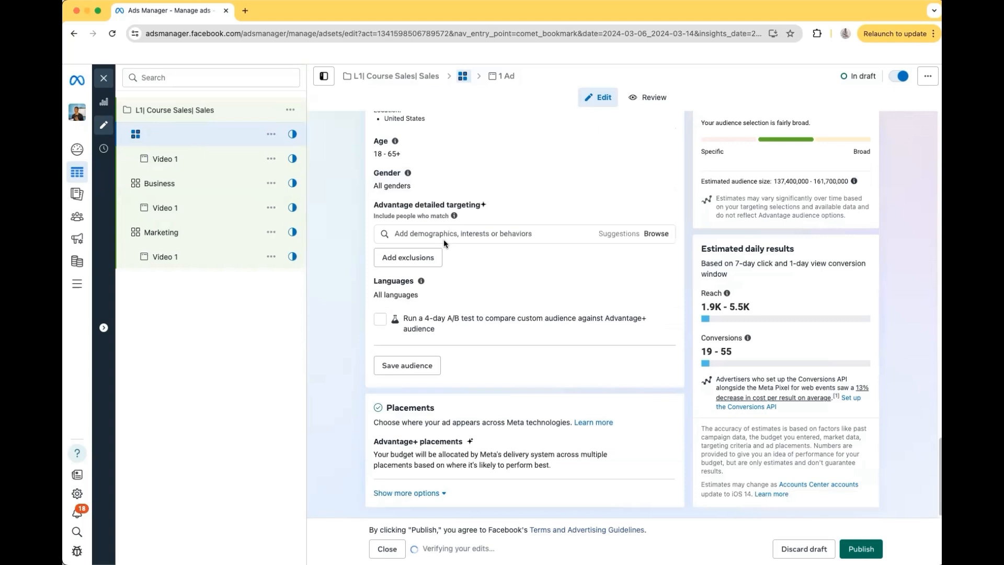
Search detailed targeting for "nba" and "nfl", and add the National Football League (American football league) interest.
click(459, 233)
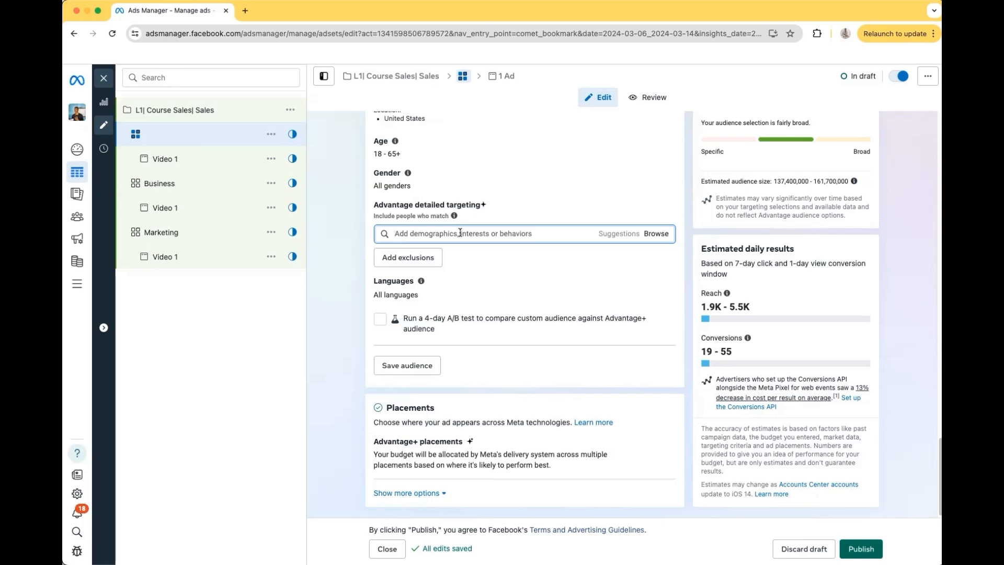
text(nba)
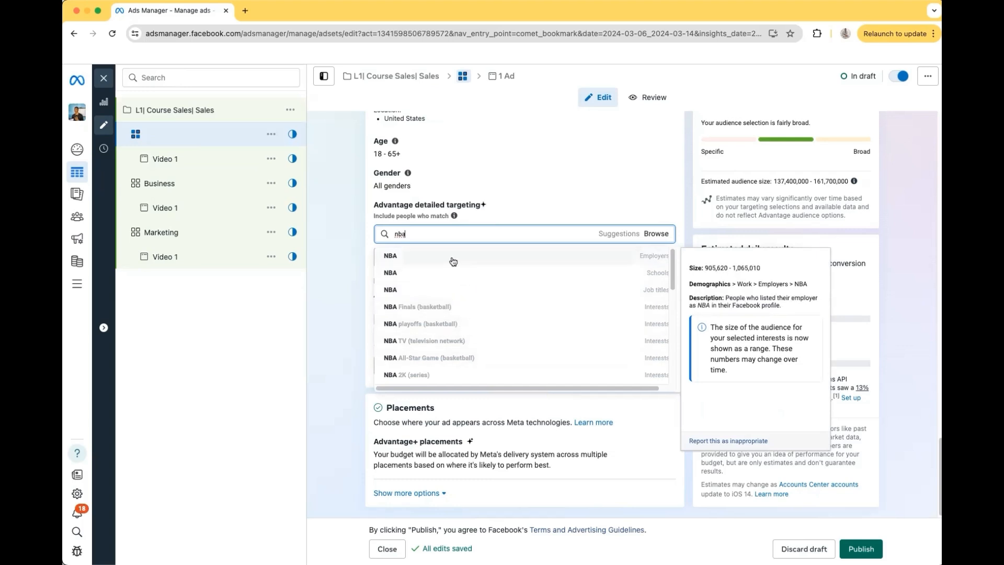
text(nfl)
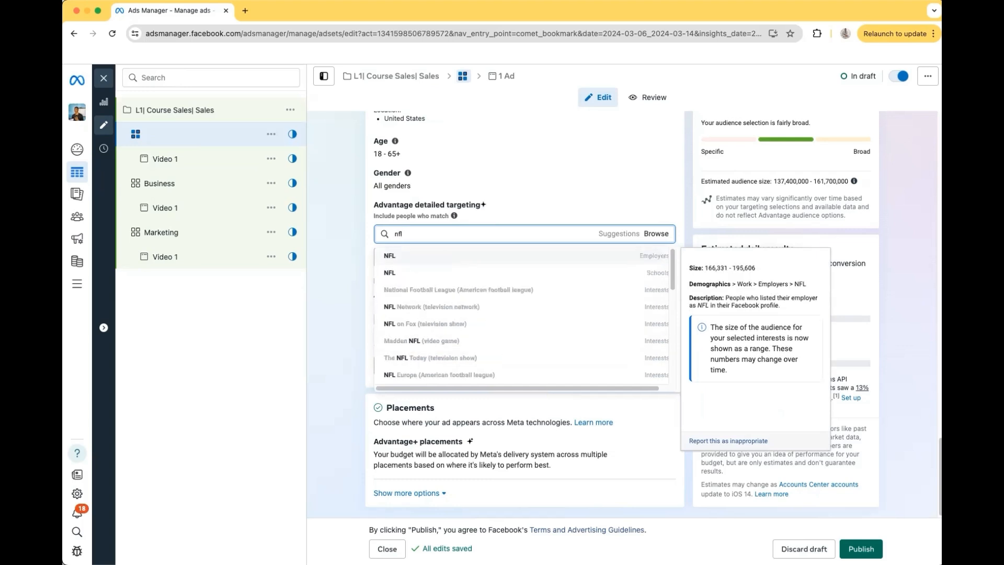
click(464, 290)
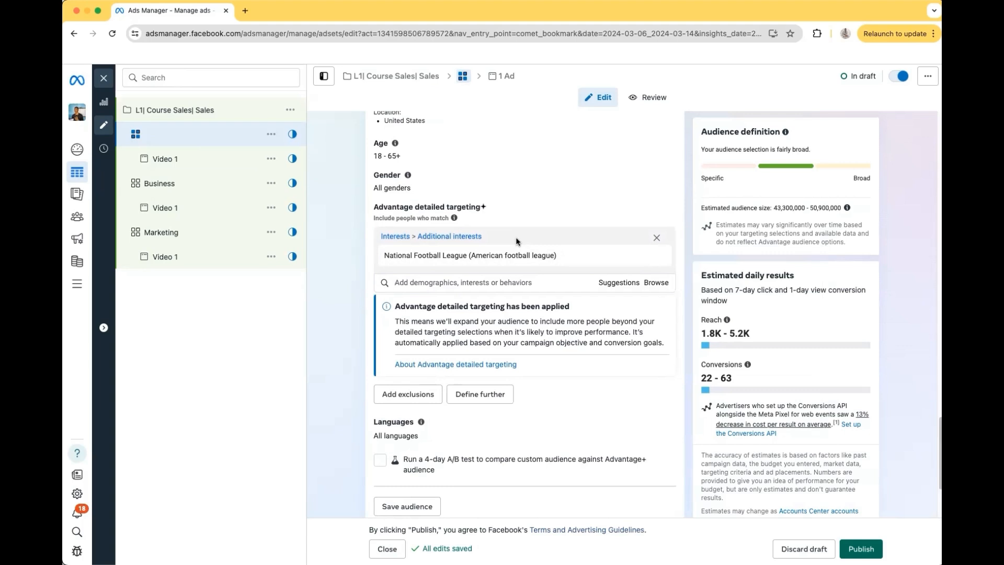
Name the ad set targeting the National Football League interest "NFL".
mouse_move(475, 205)
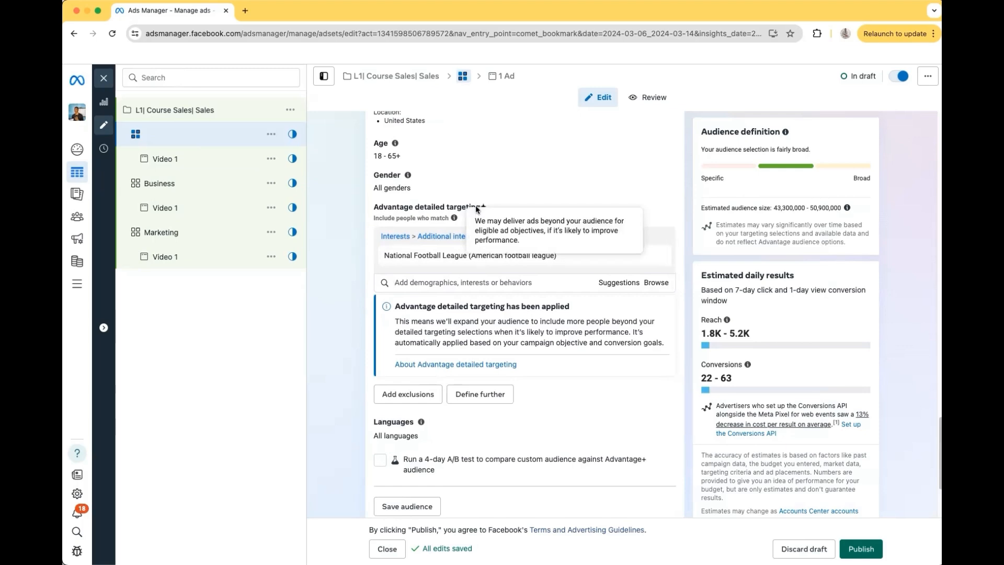
scroll(473, 251, up, 10)
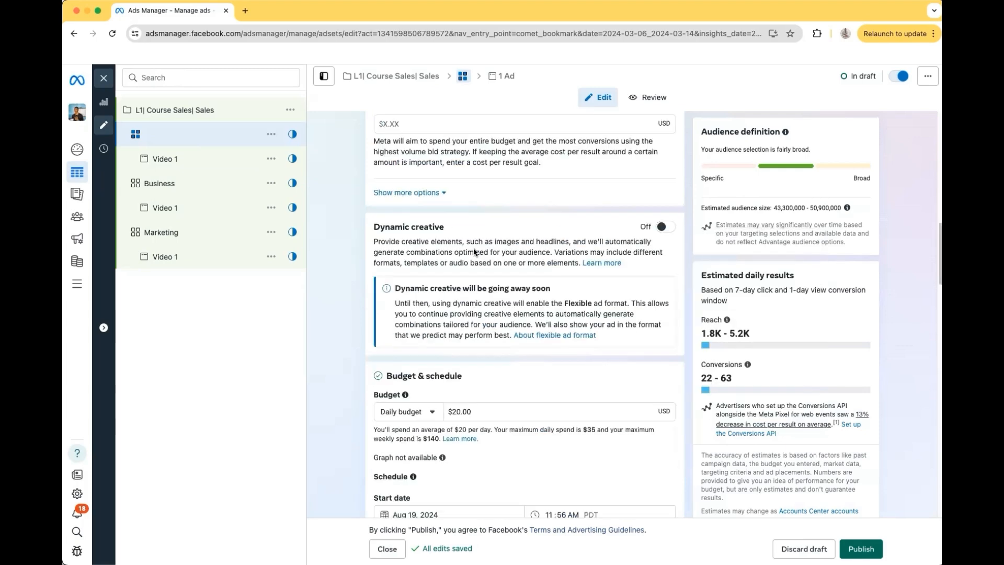
scroll(473, 249, up, 15)
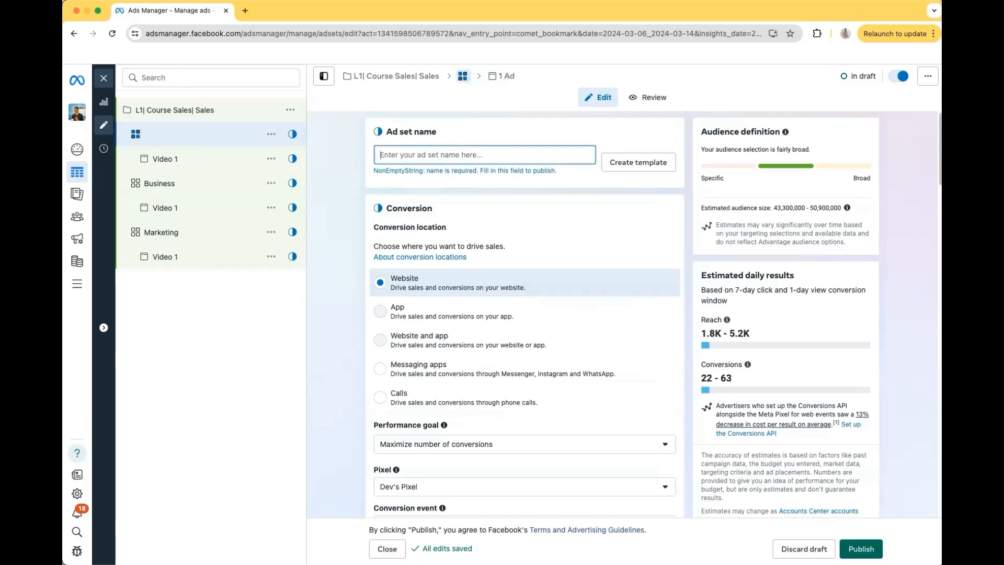
text(NFL)
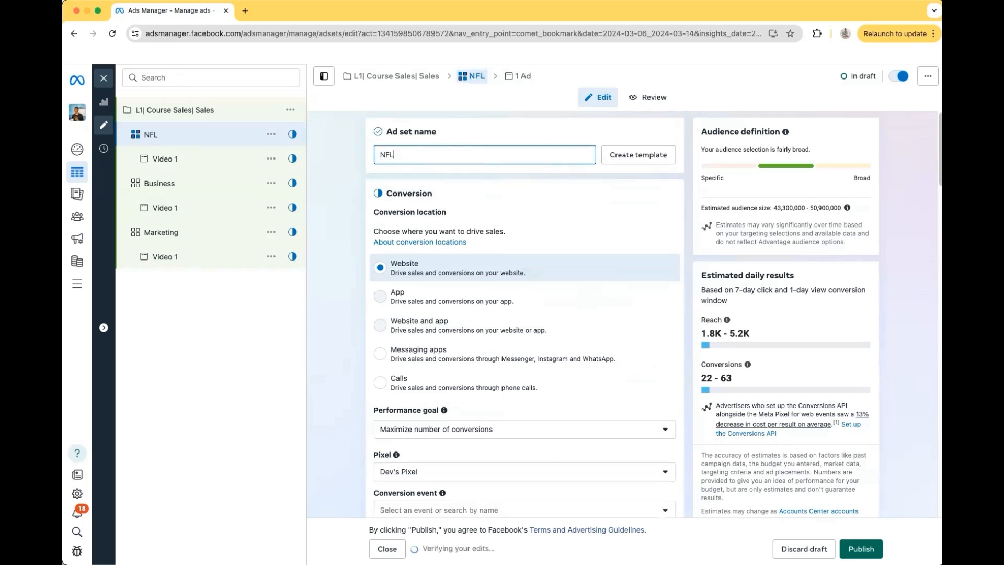
click(393, 112)
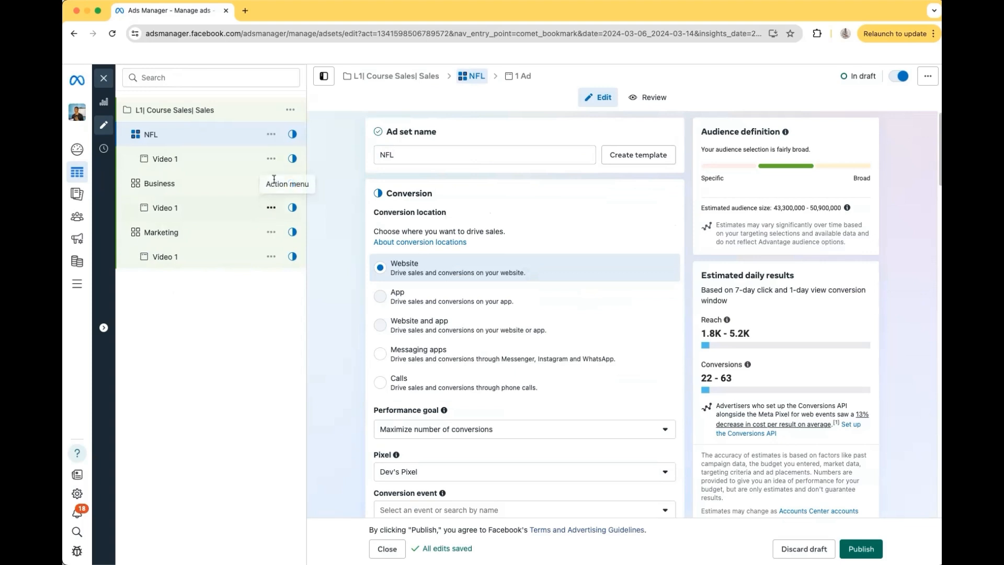
scroll(400, 199, down, 1)
scroll(400, 200, down, 3)
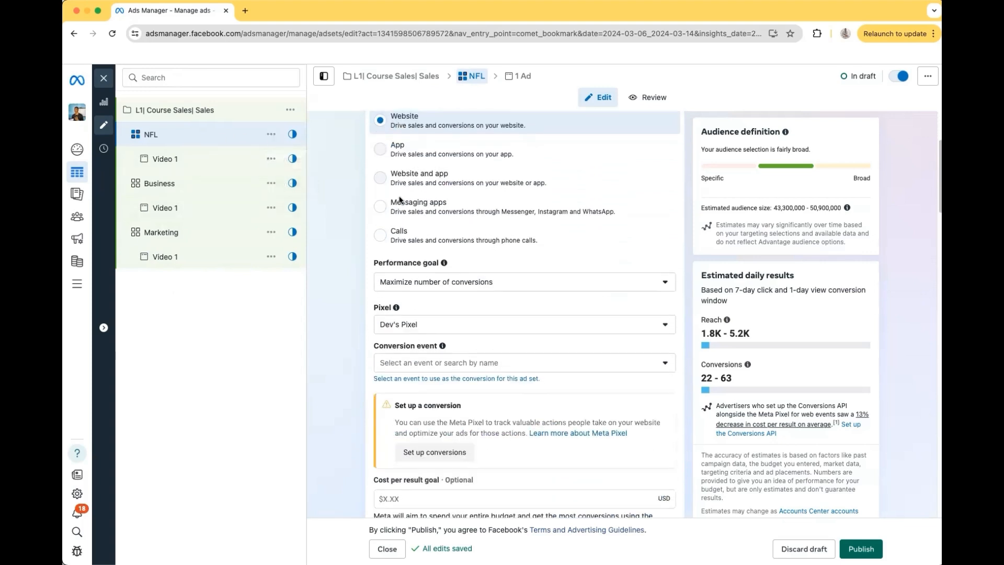
scroll(403, 199, up, 3)
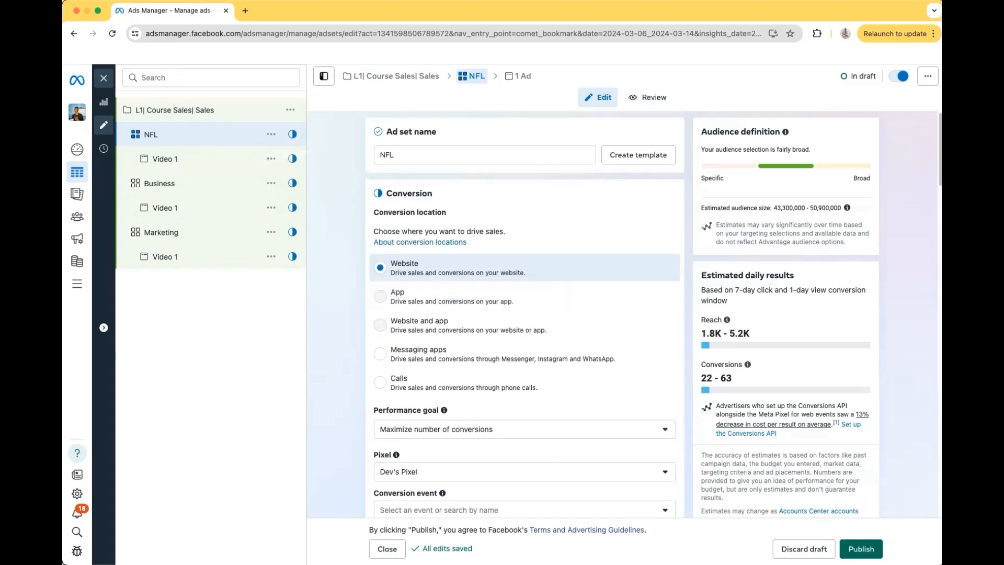